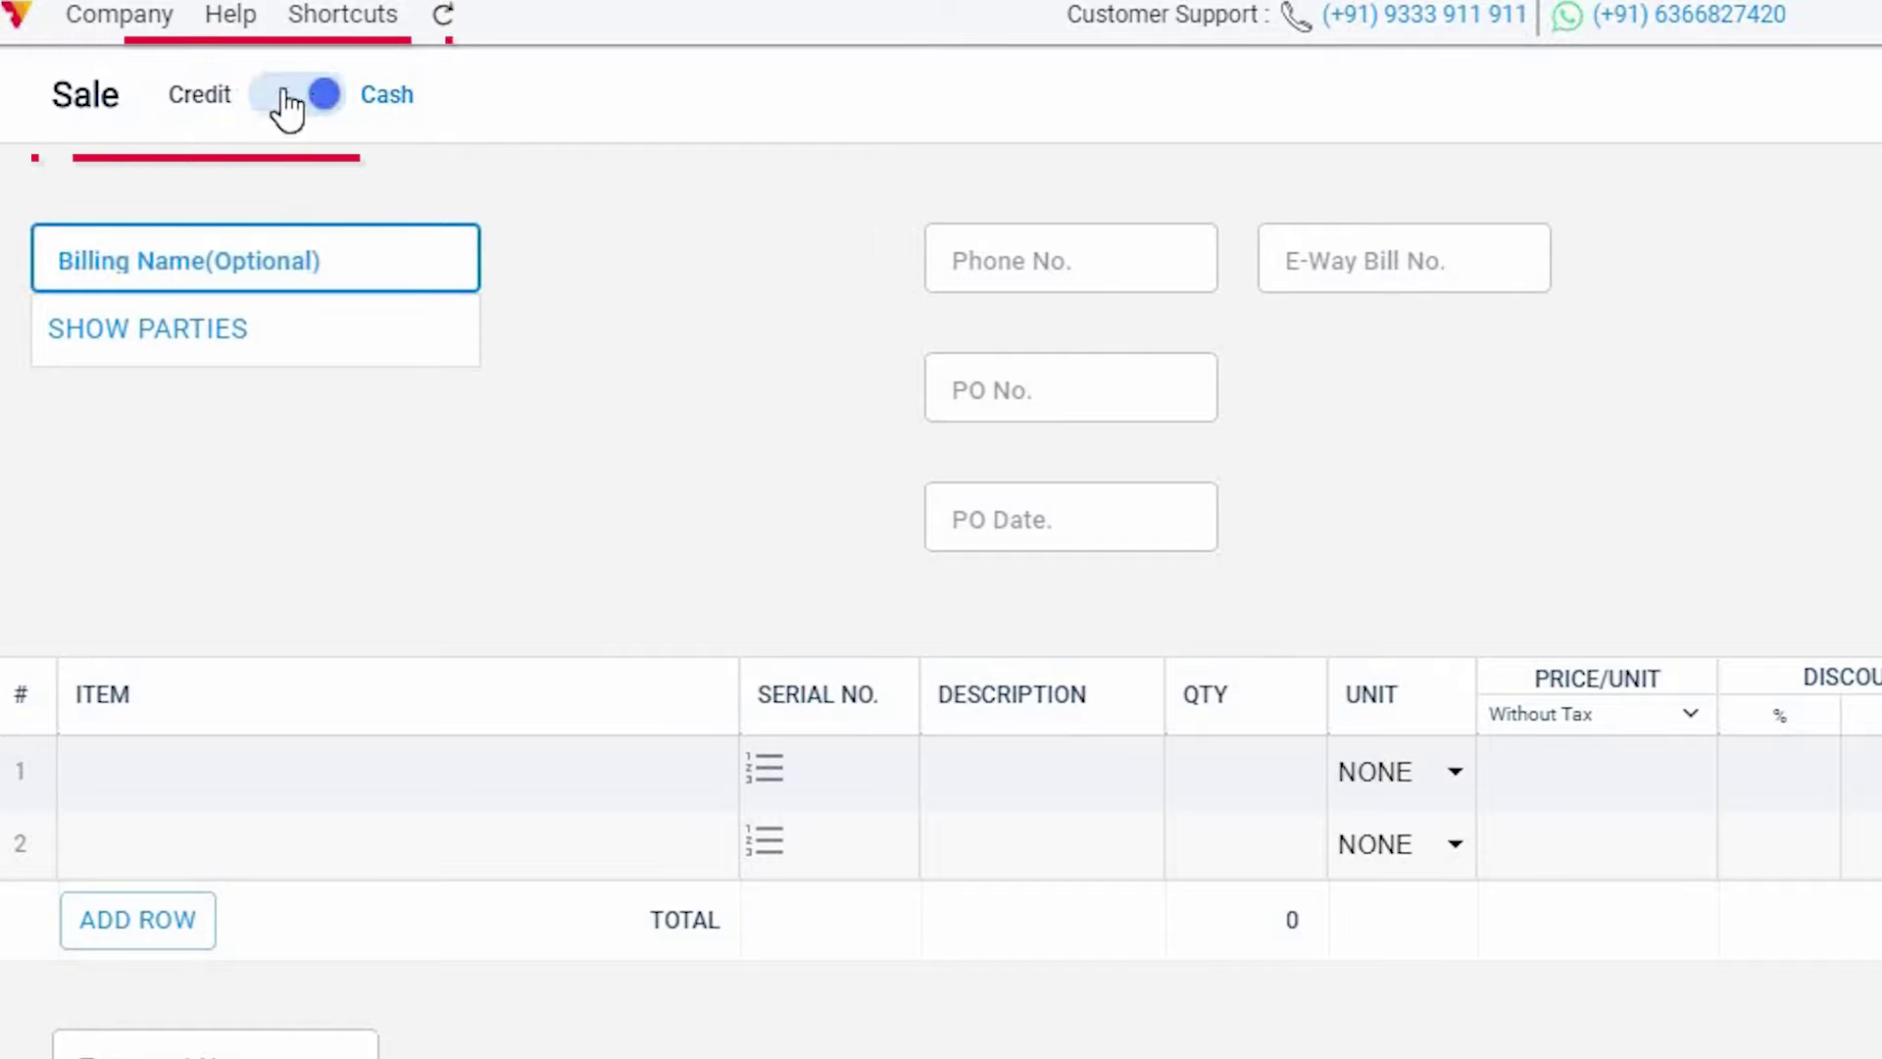
Switch the sale to Credit and select an existing customer from the party list.
{"action": "left_click", "coordinate": [287, 104]}
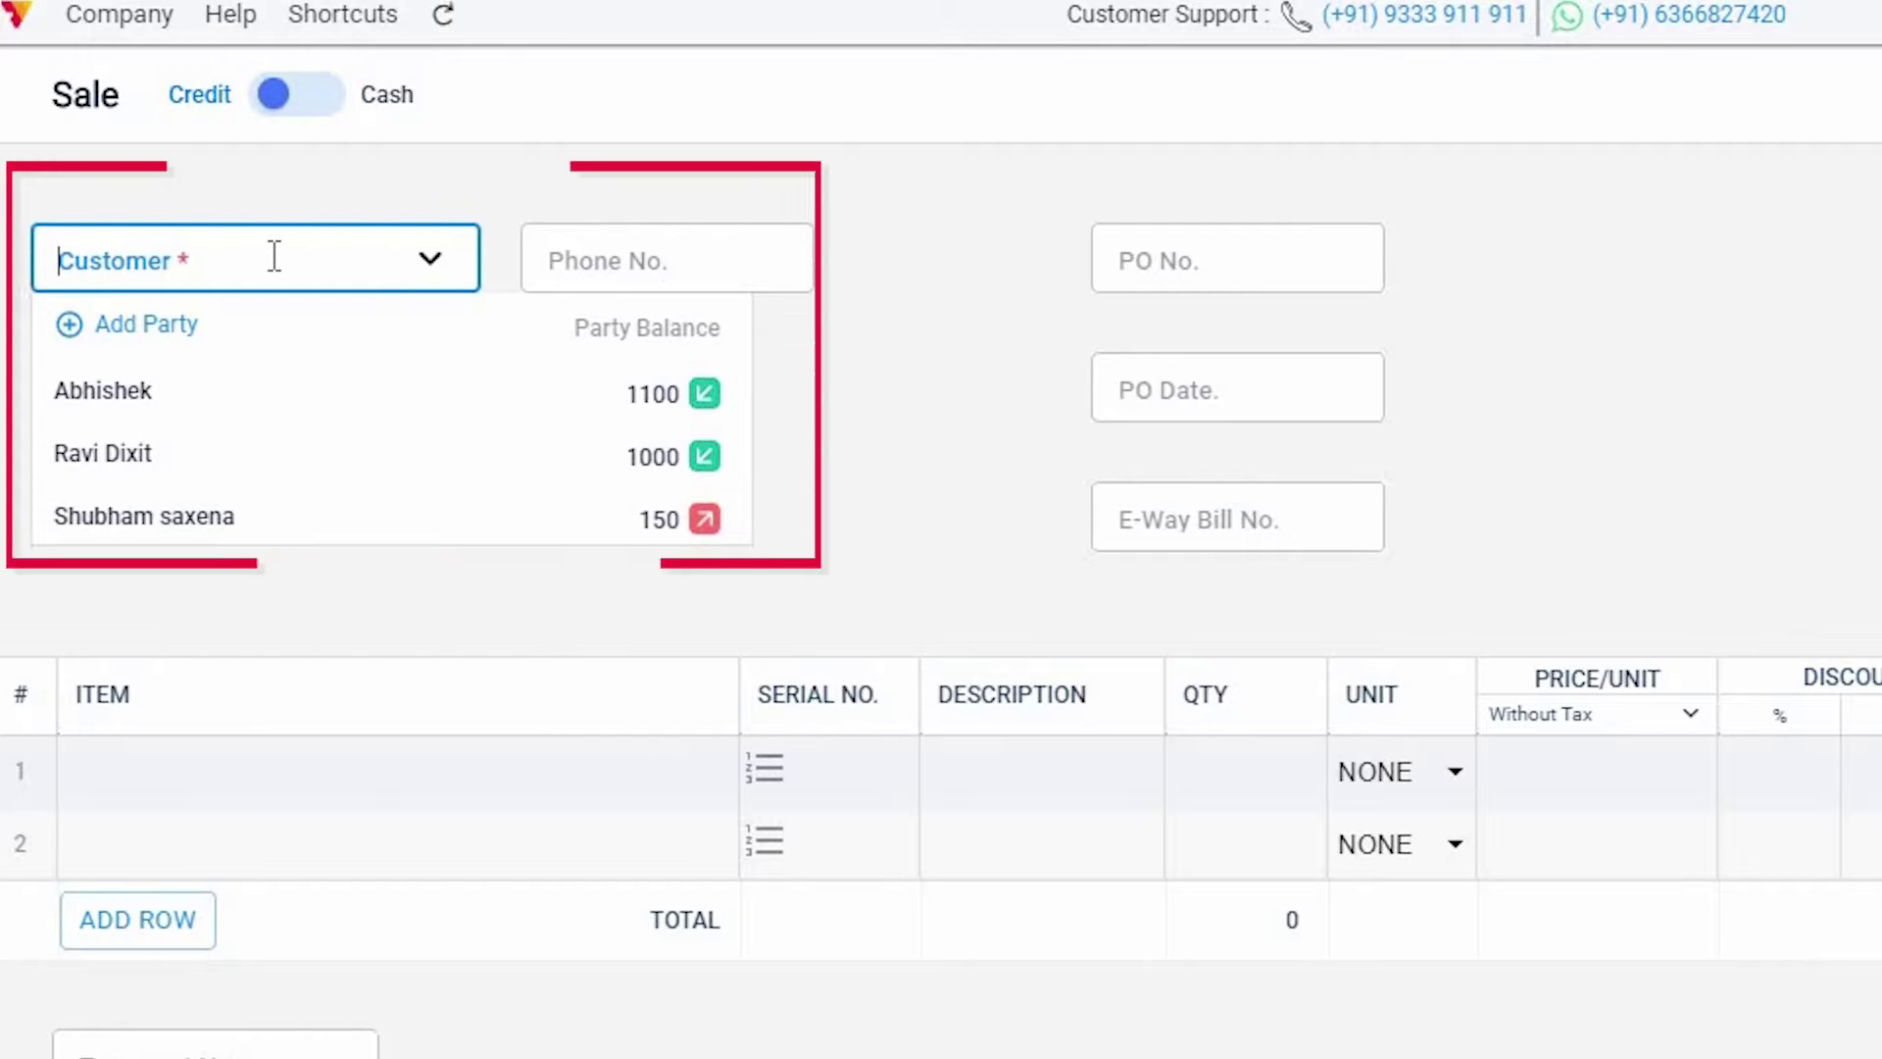
{"action": "left_click", "coordinate": [272, 472]}
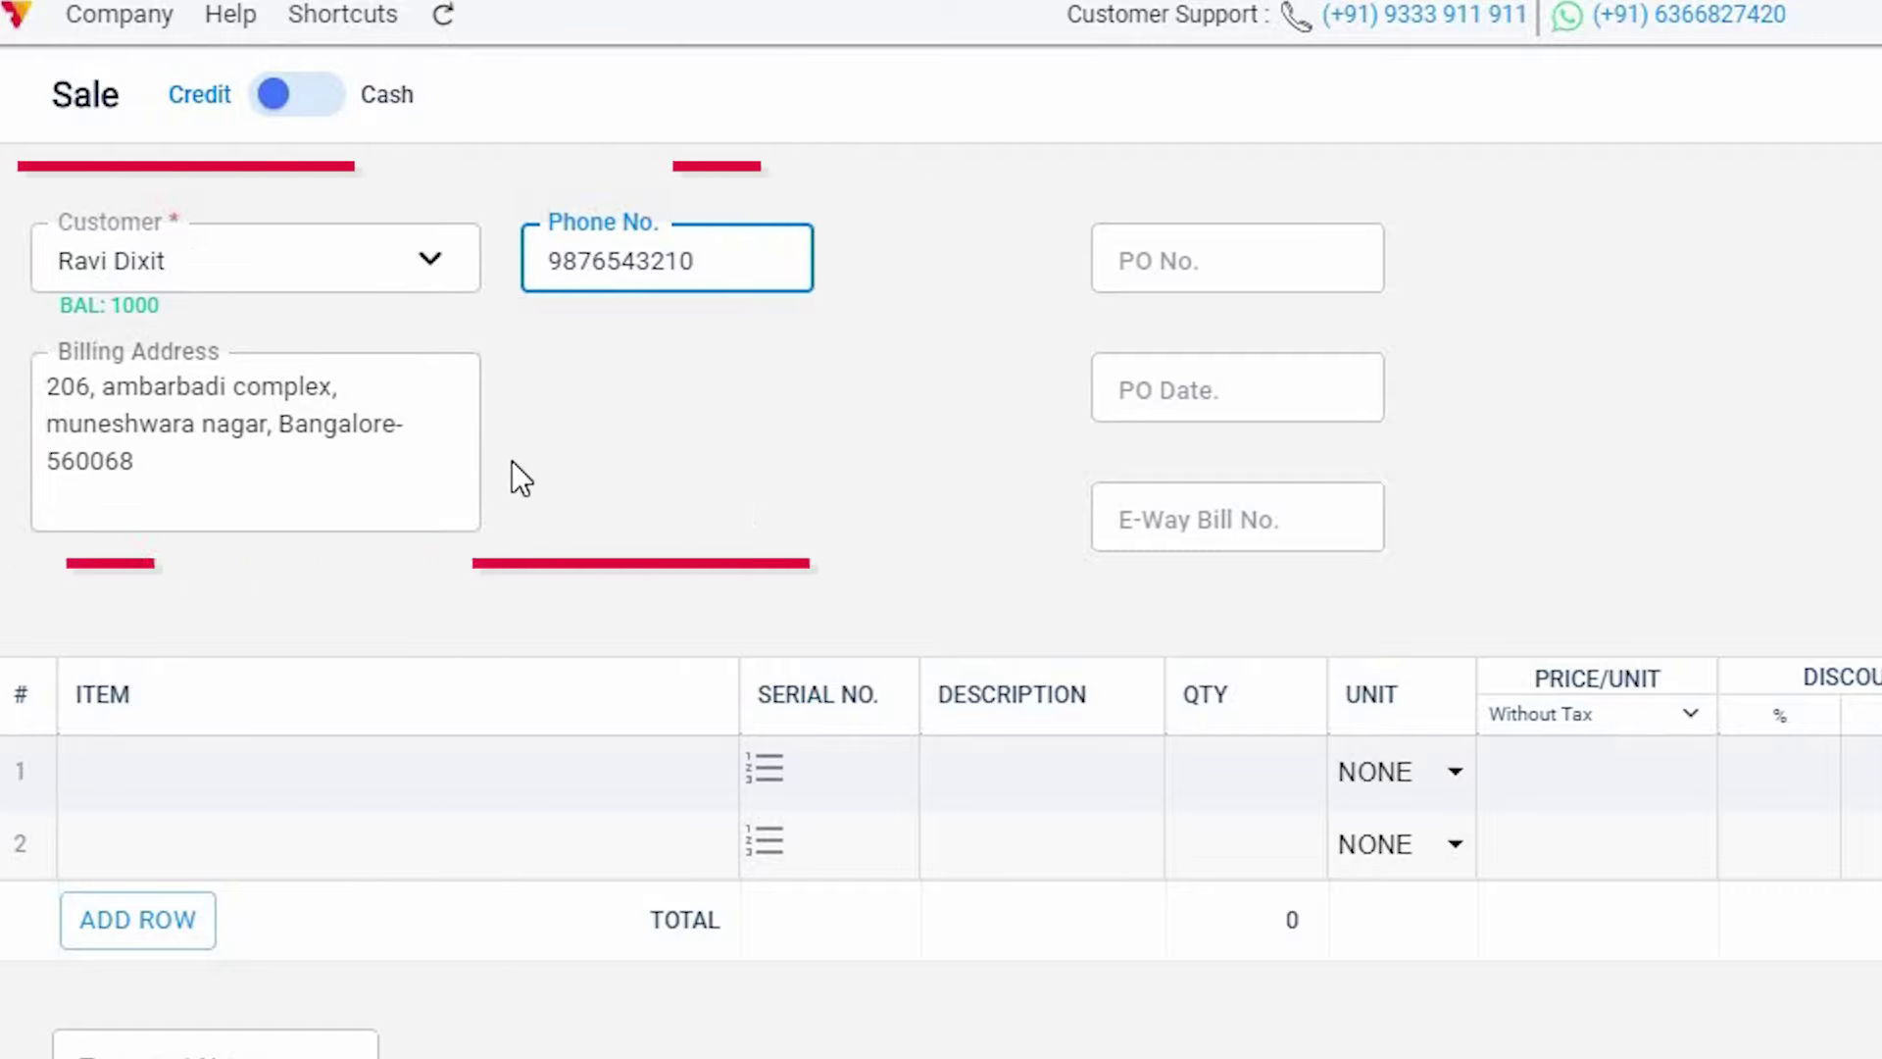
{"action": "left_click", "coordinate": [324, 260]}
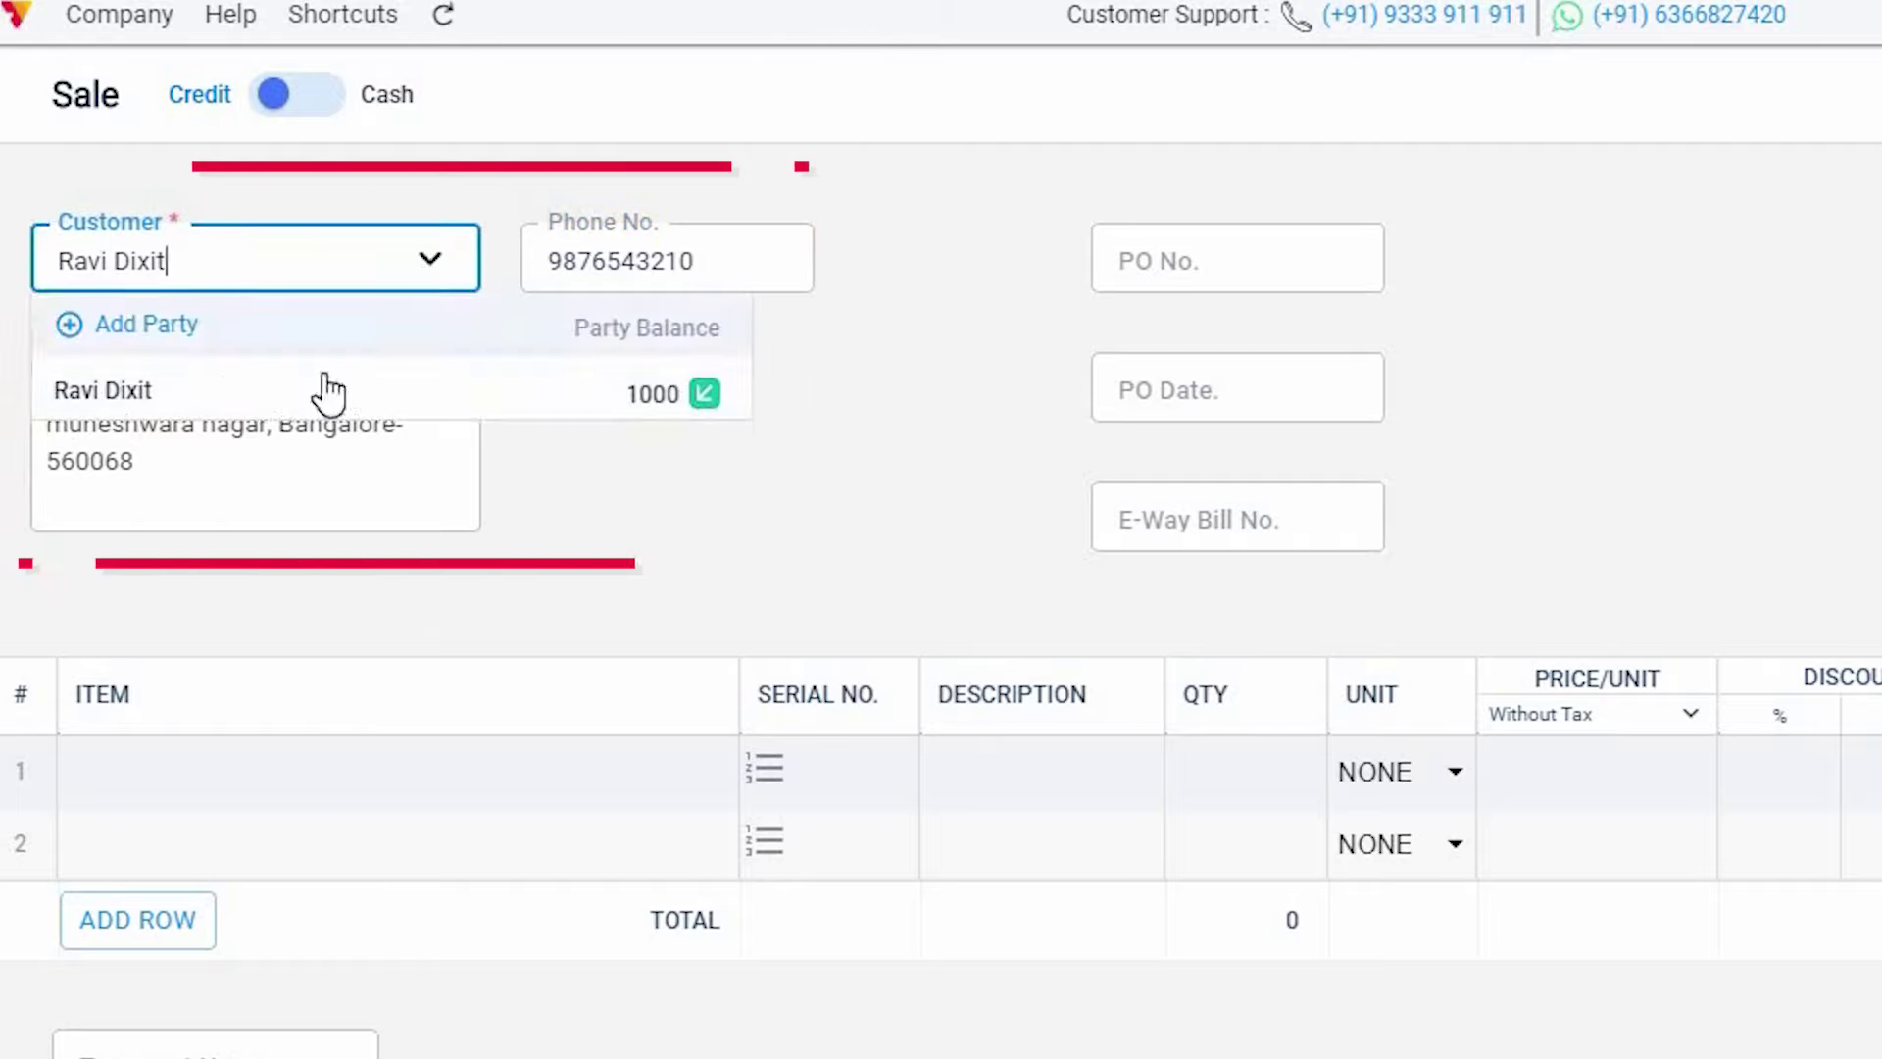
{"action": "left_click", "coordinate": [314, 388]}
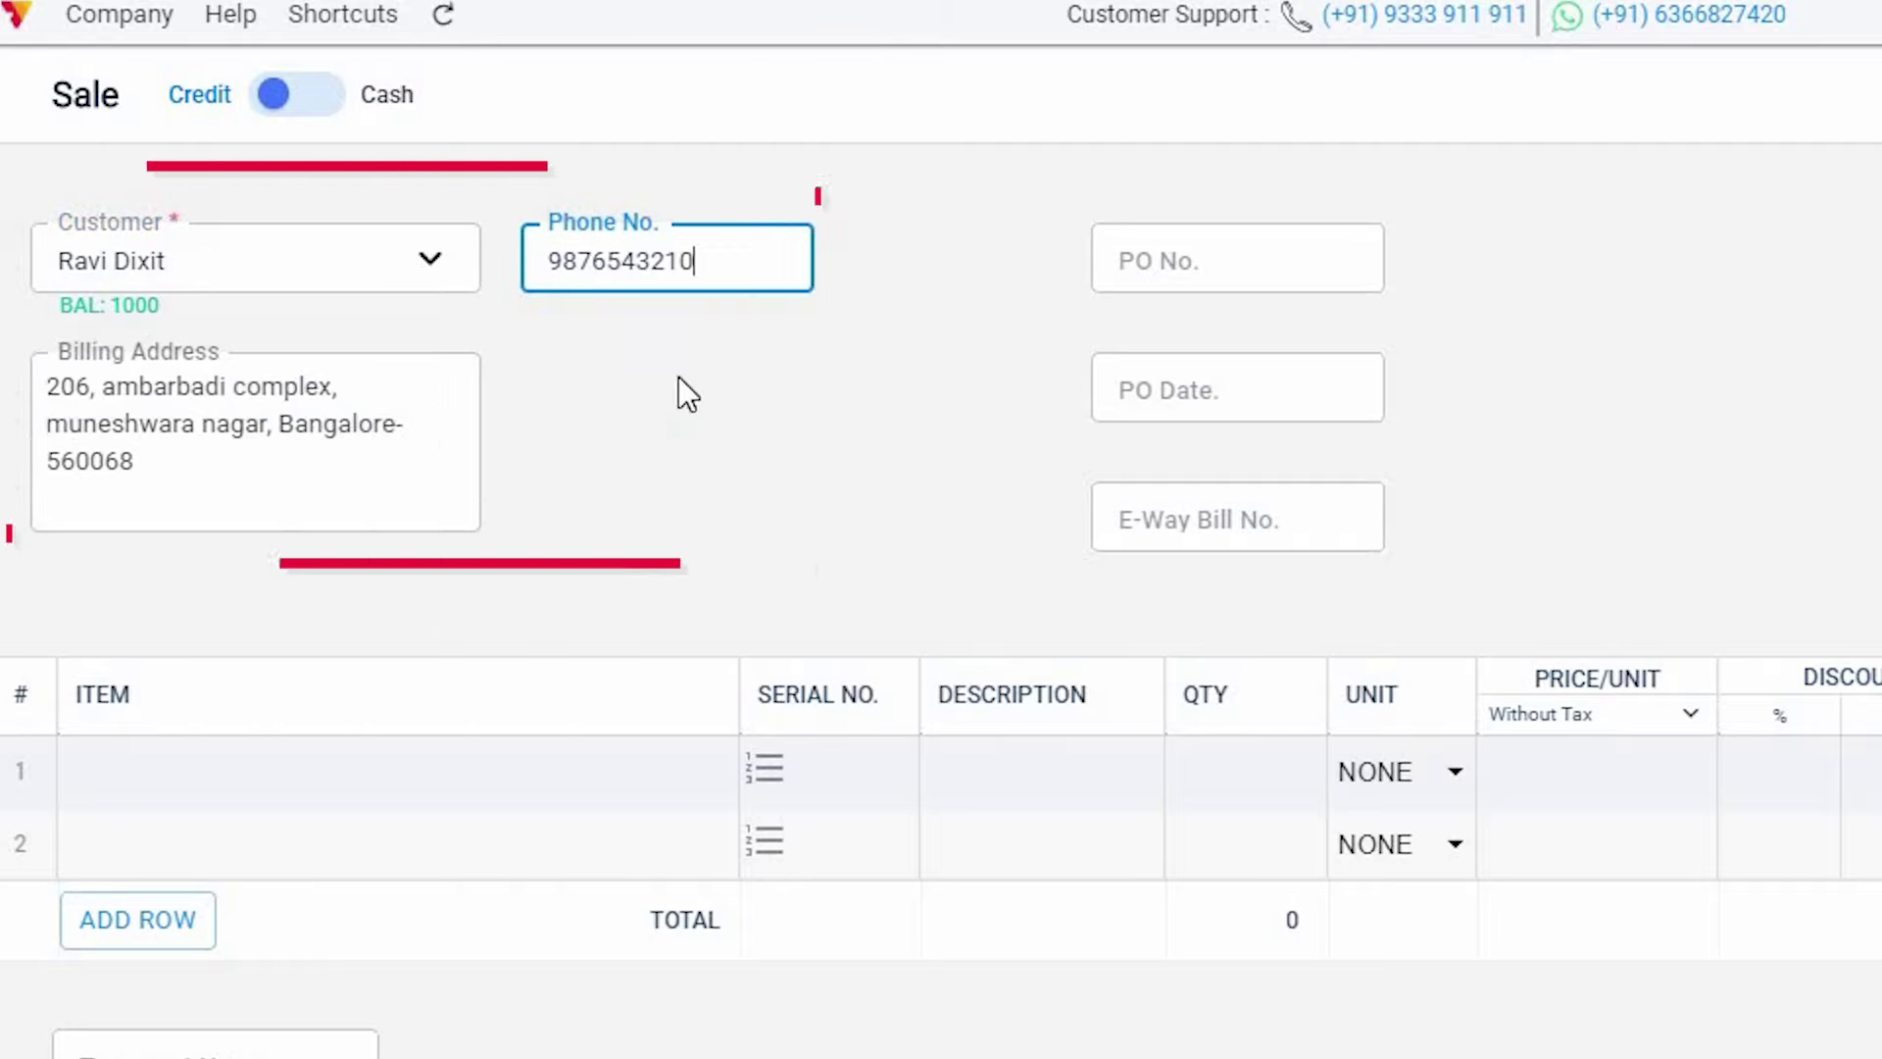
Replace the selected customer with a new customer's name and fill in their phone number and billing address.
{"action": "left_click", "coordinate": [306, 266]}
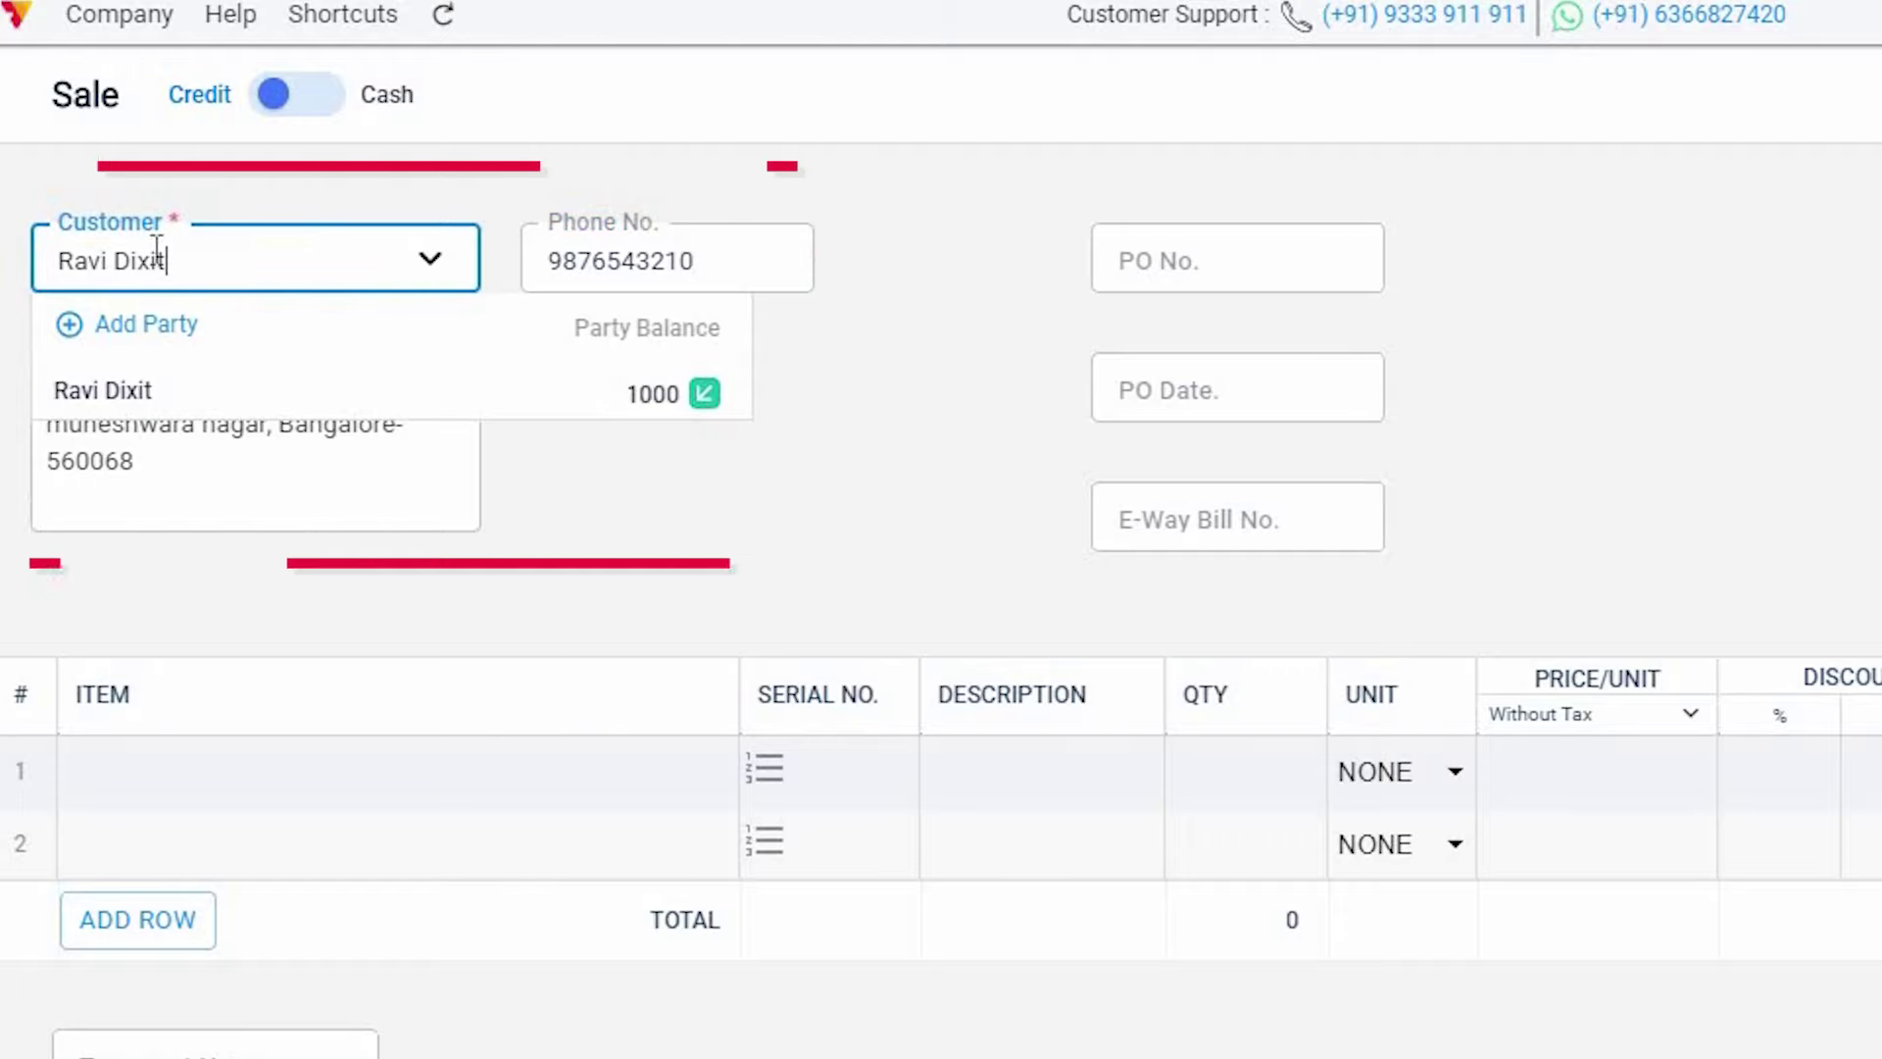
{"action": "left_click_drag", "start_coordinate": [303, 269], "coordinate": [21, 267]}
{"action": "type", "text": "a"}
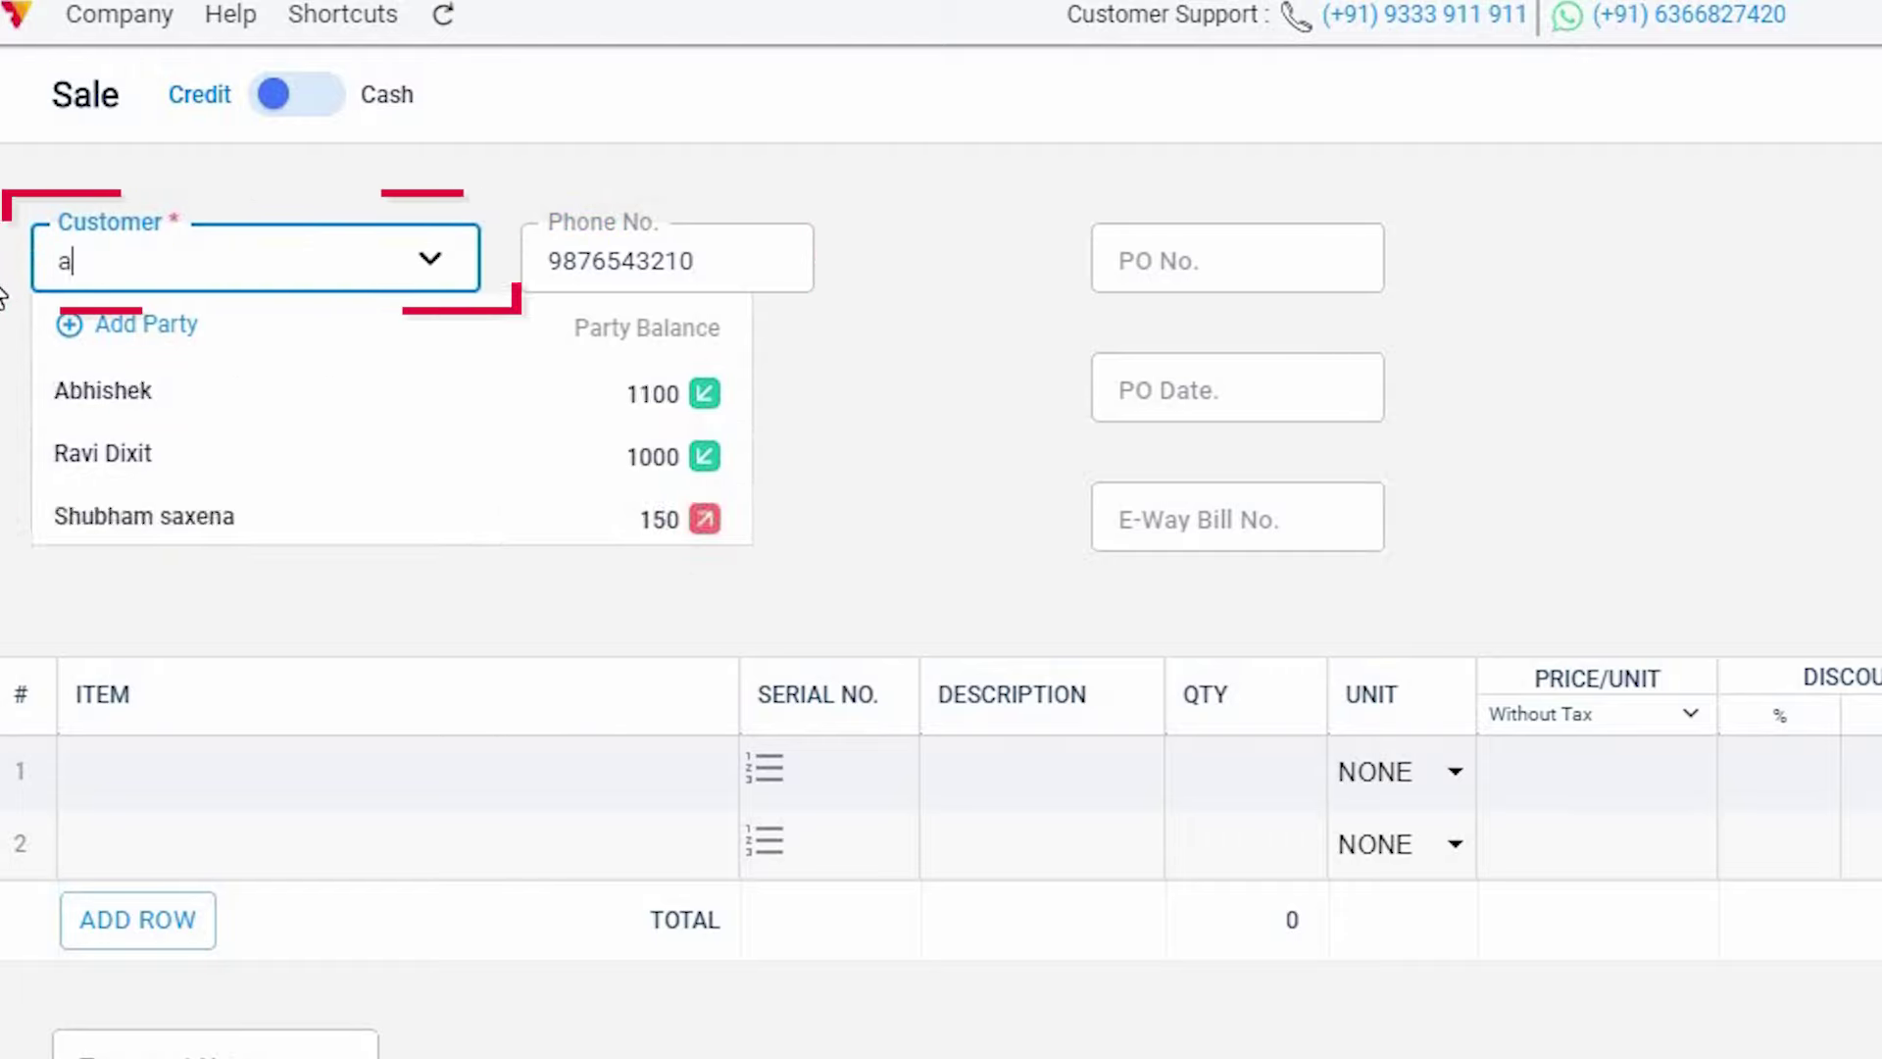
{"action": "type", "text": "nupama"}
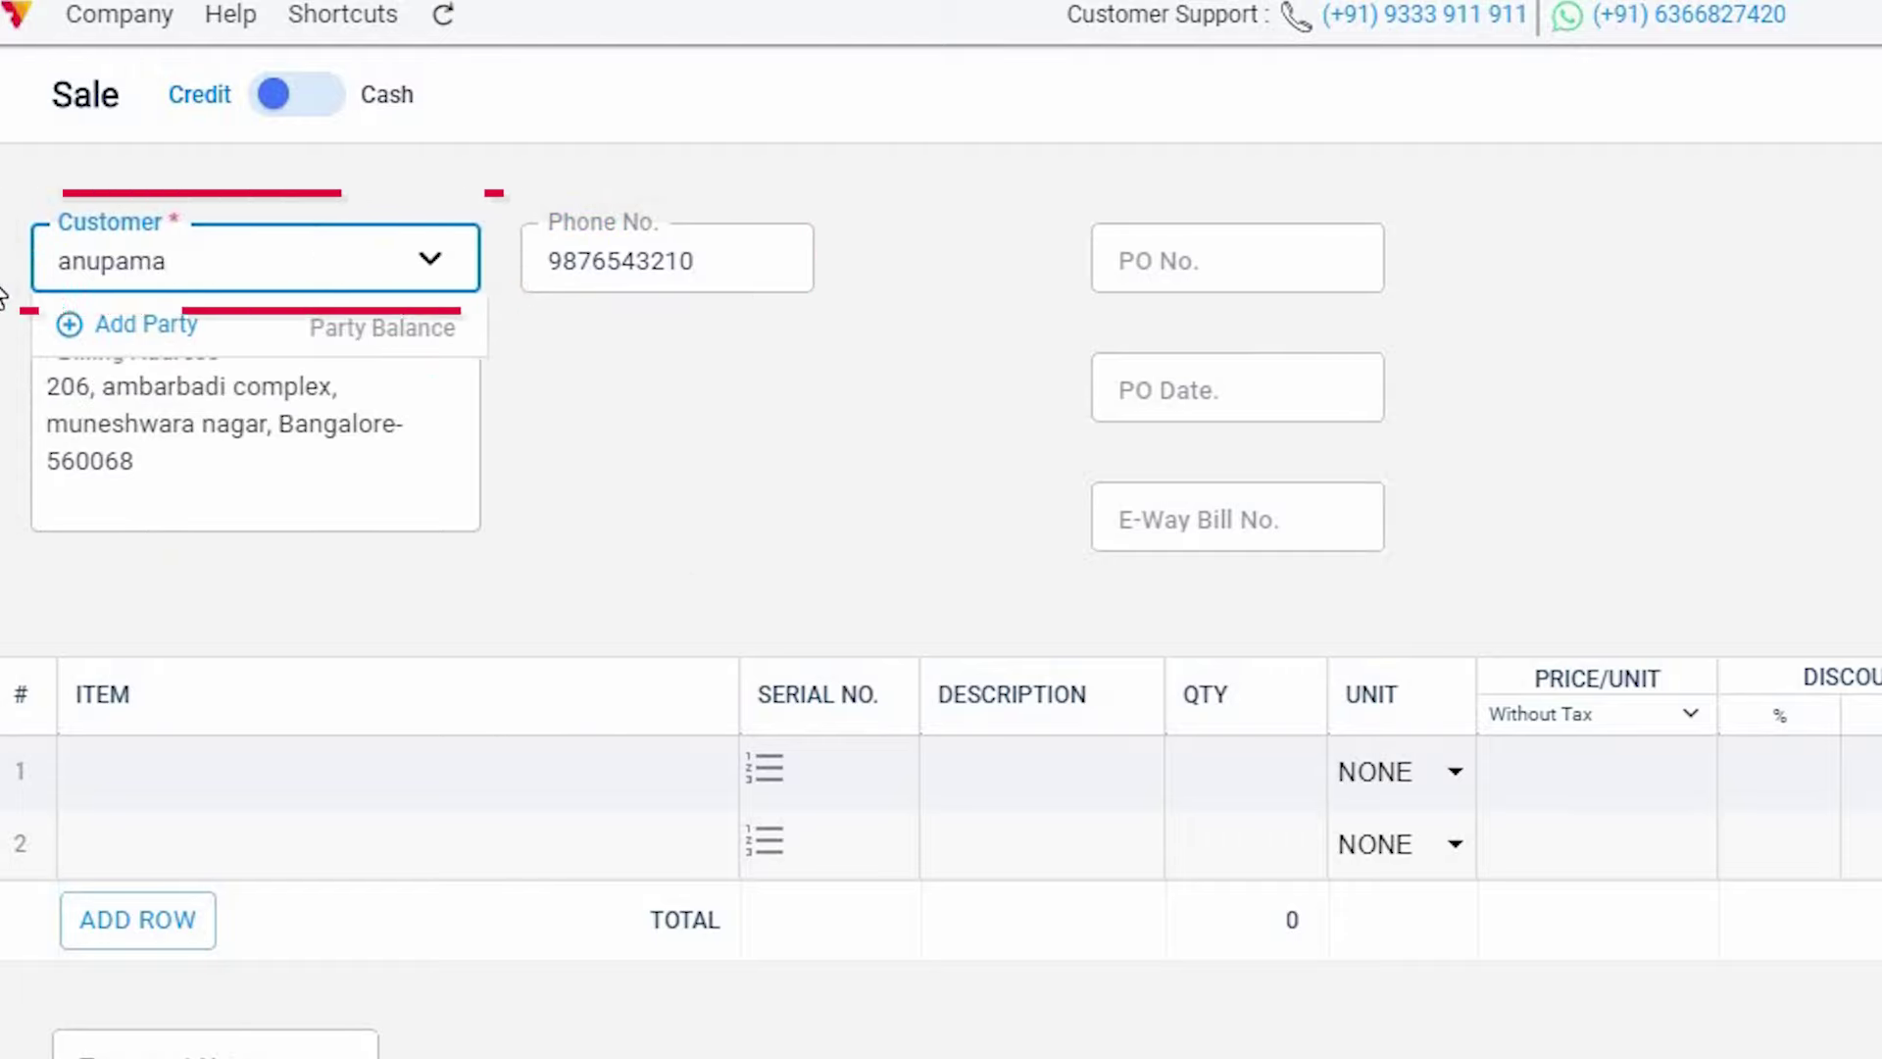
{"action": "key", "text": "Tab"}
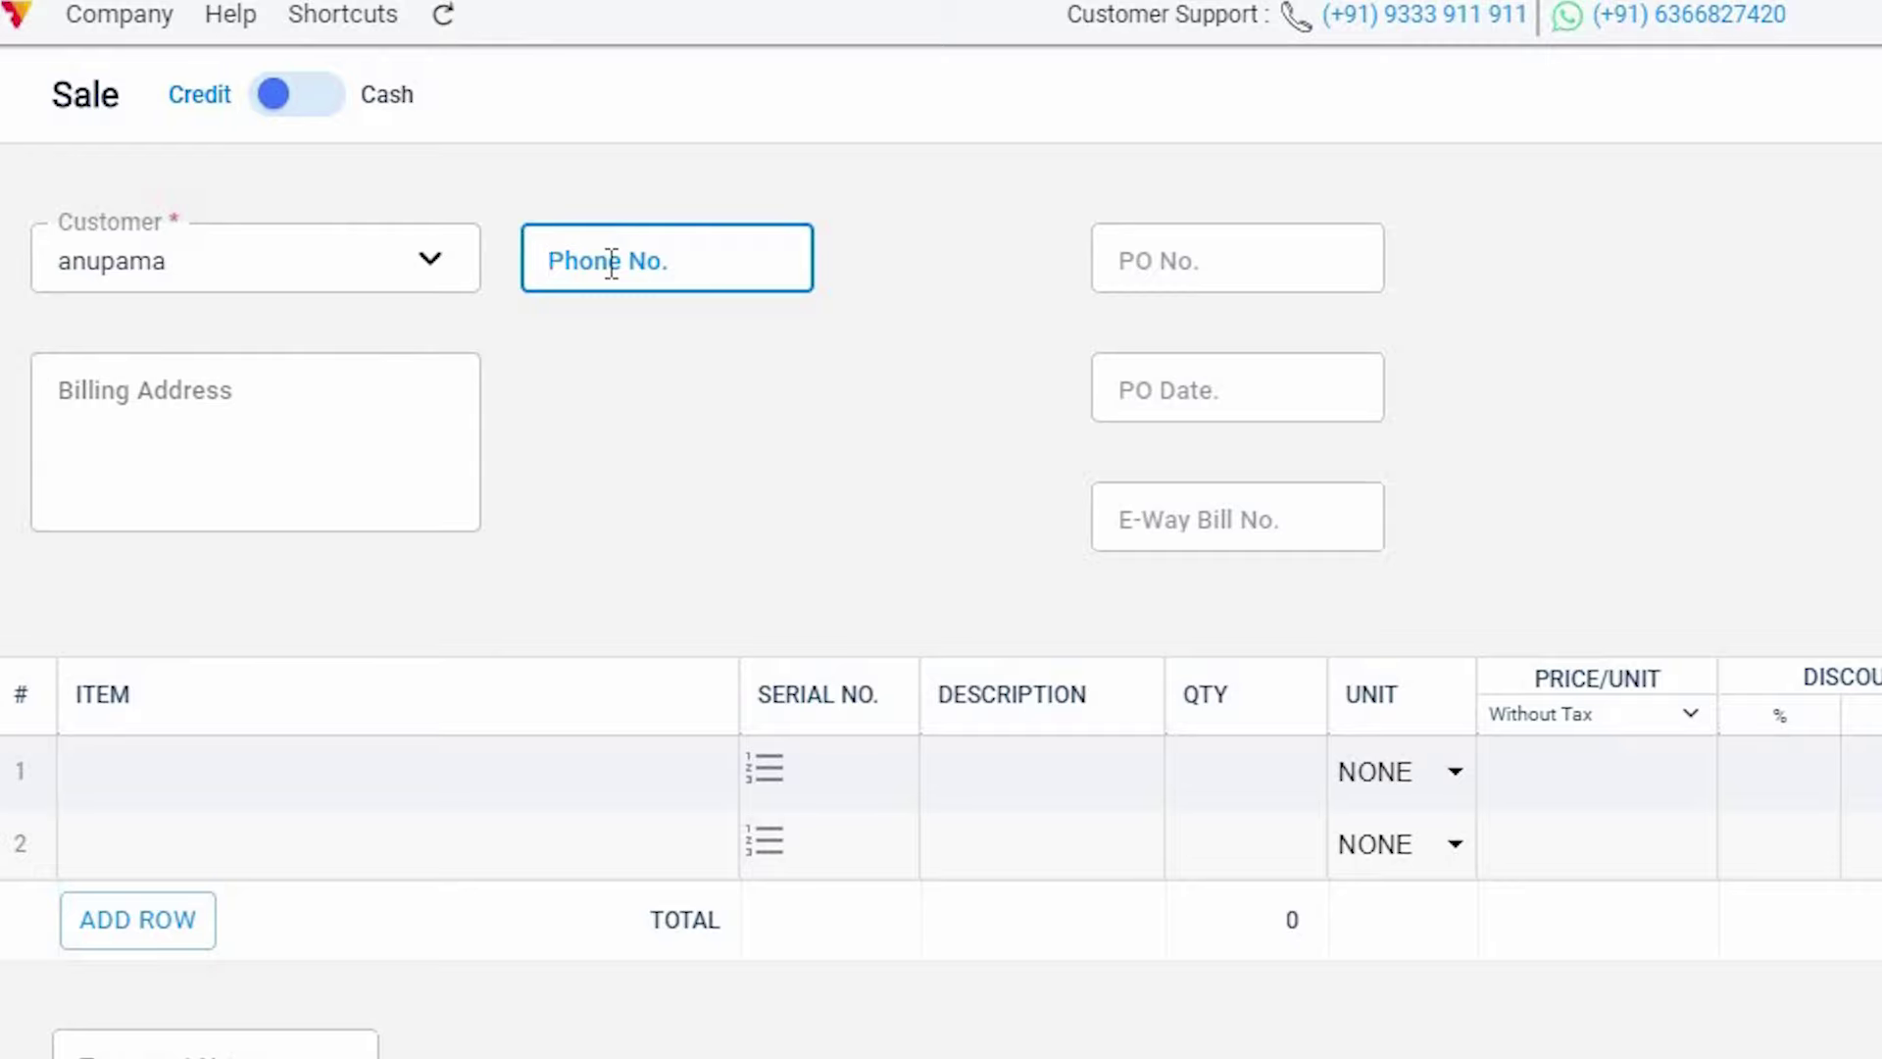
{"action": "type", "text": "9876543210"}
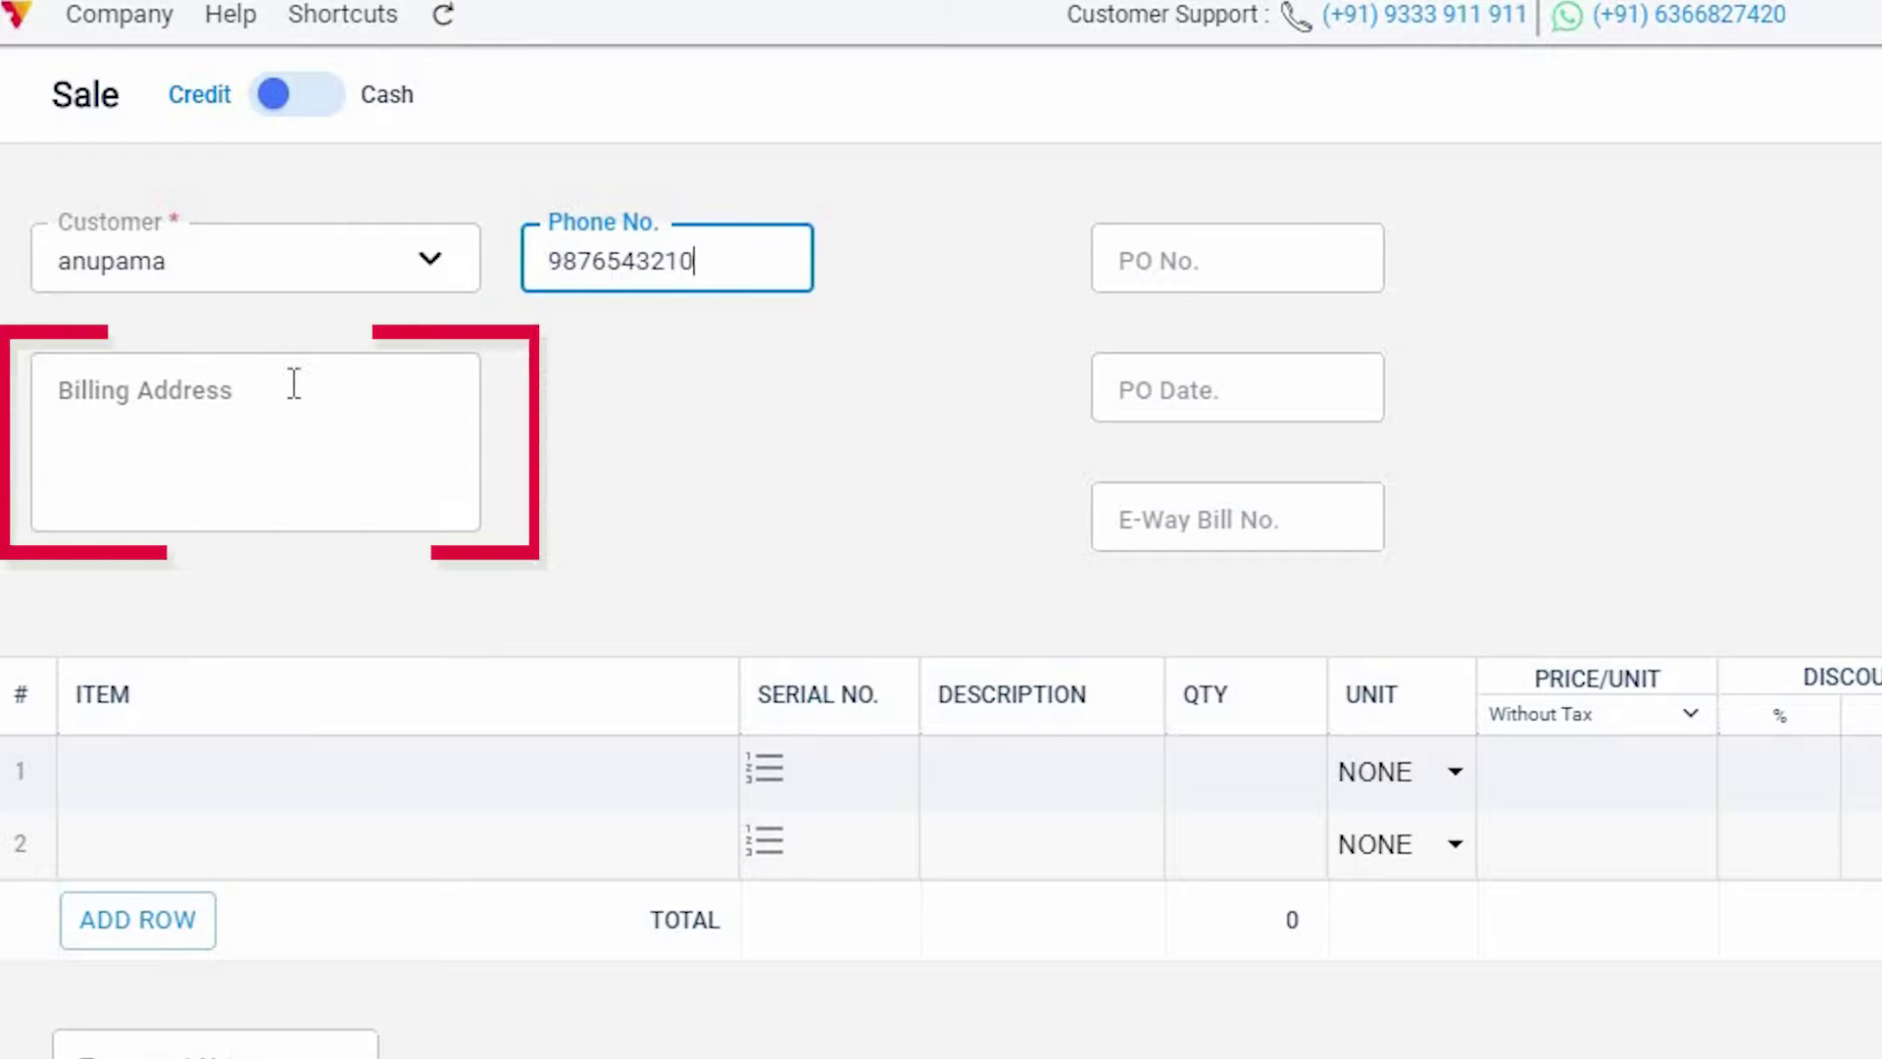
{"action": "left_click", "coordinate": [265, 404]}
{"action": "type", "text": "Bangalore"}
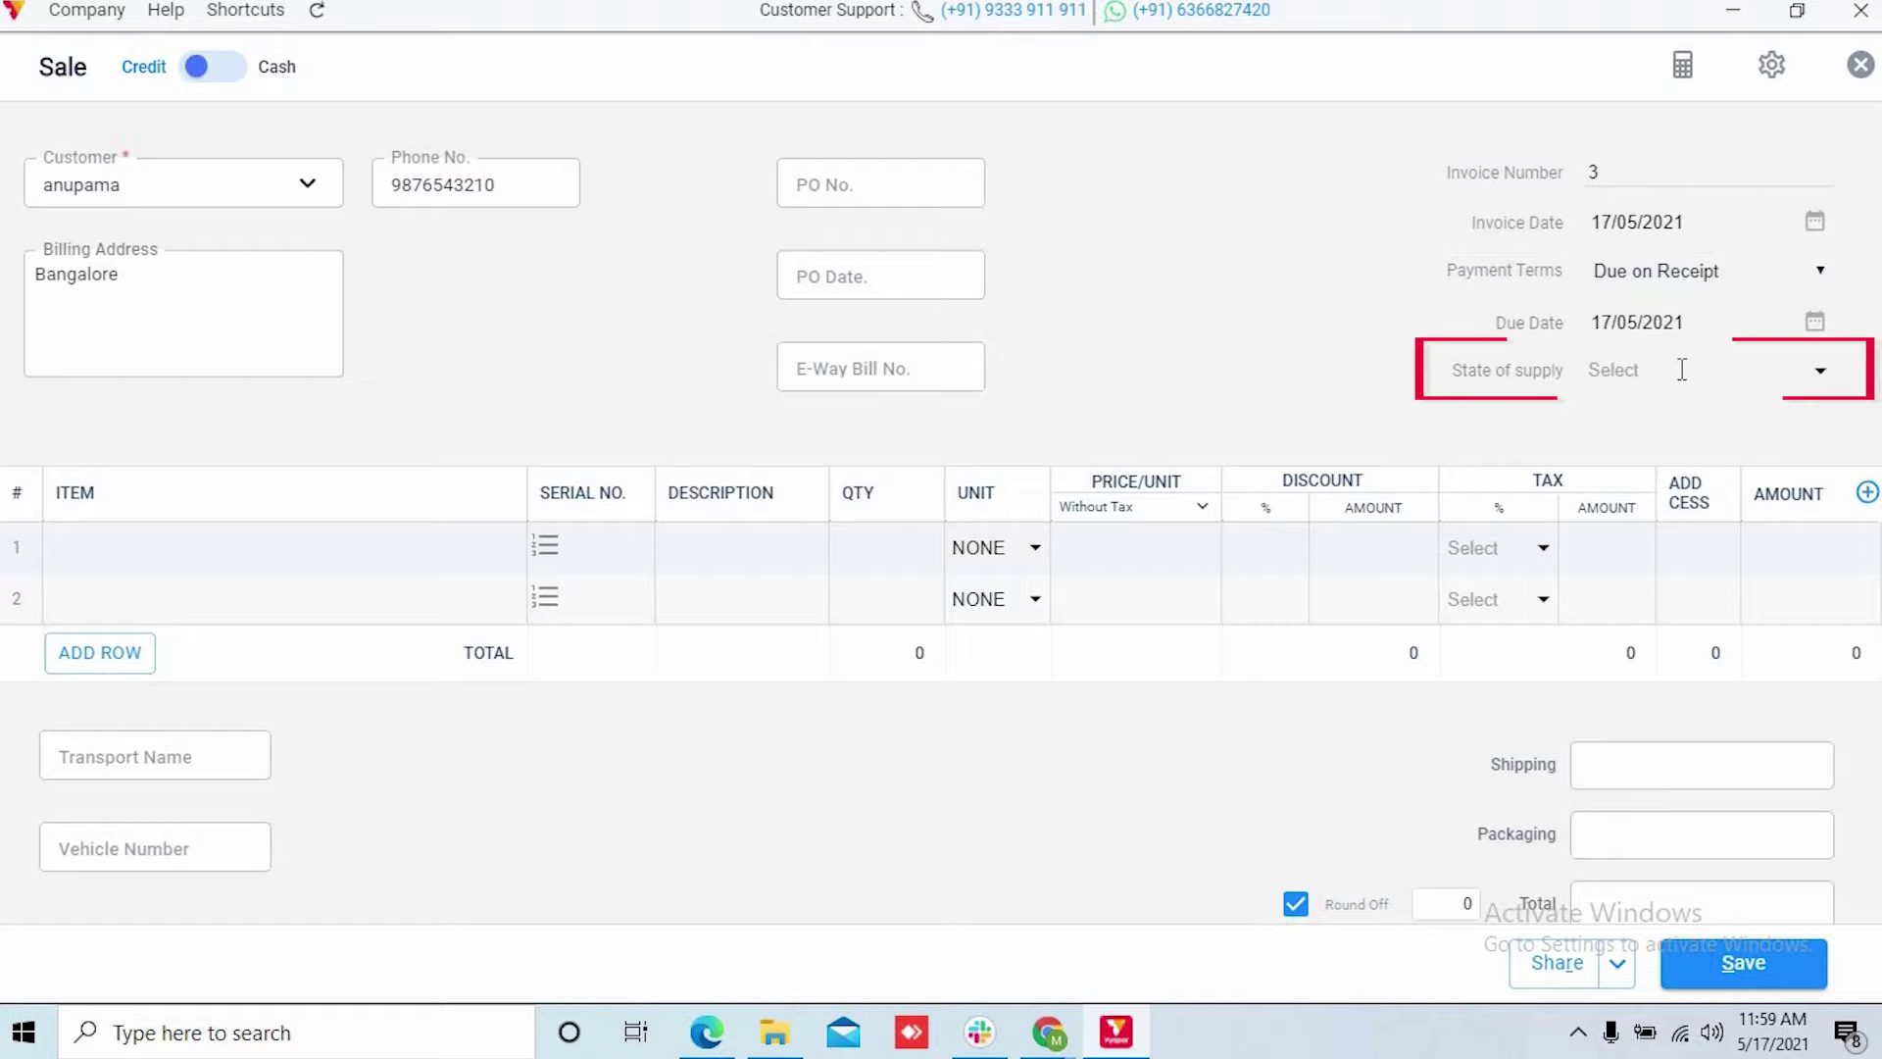
Set the state of supply to Andhra Pradesh and add laptop, Software and Water bottle as the sale's items.
{"action": "left_click", "coordinate": [1795, 368]}
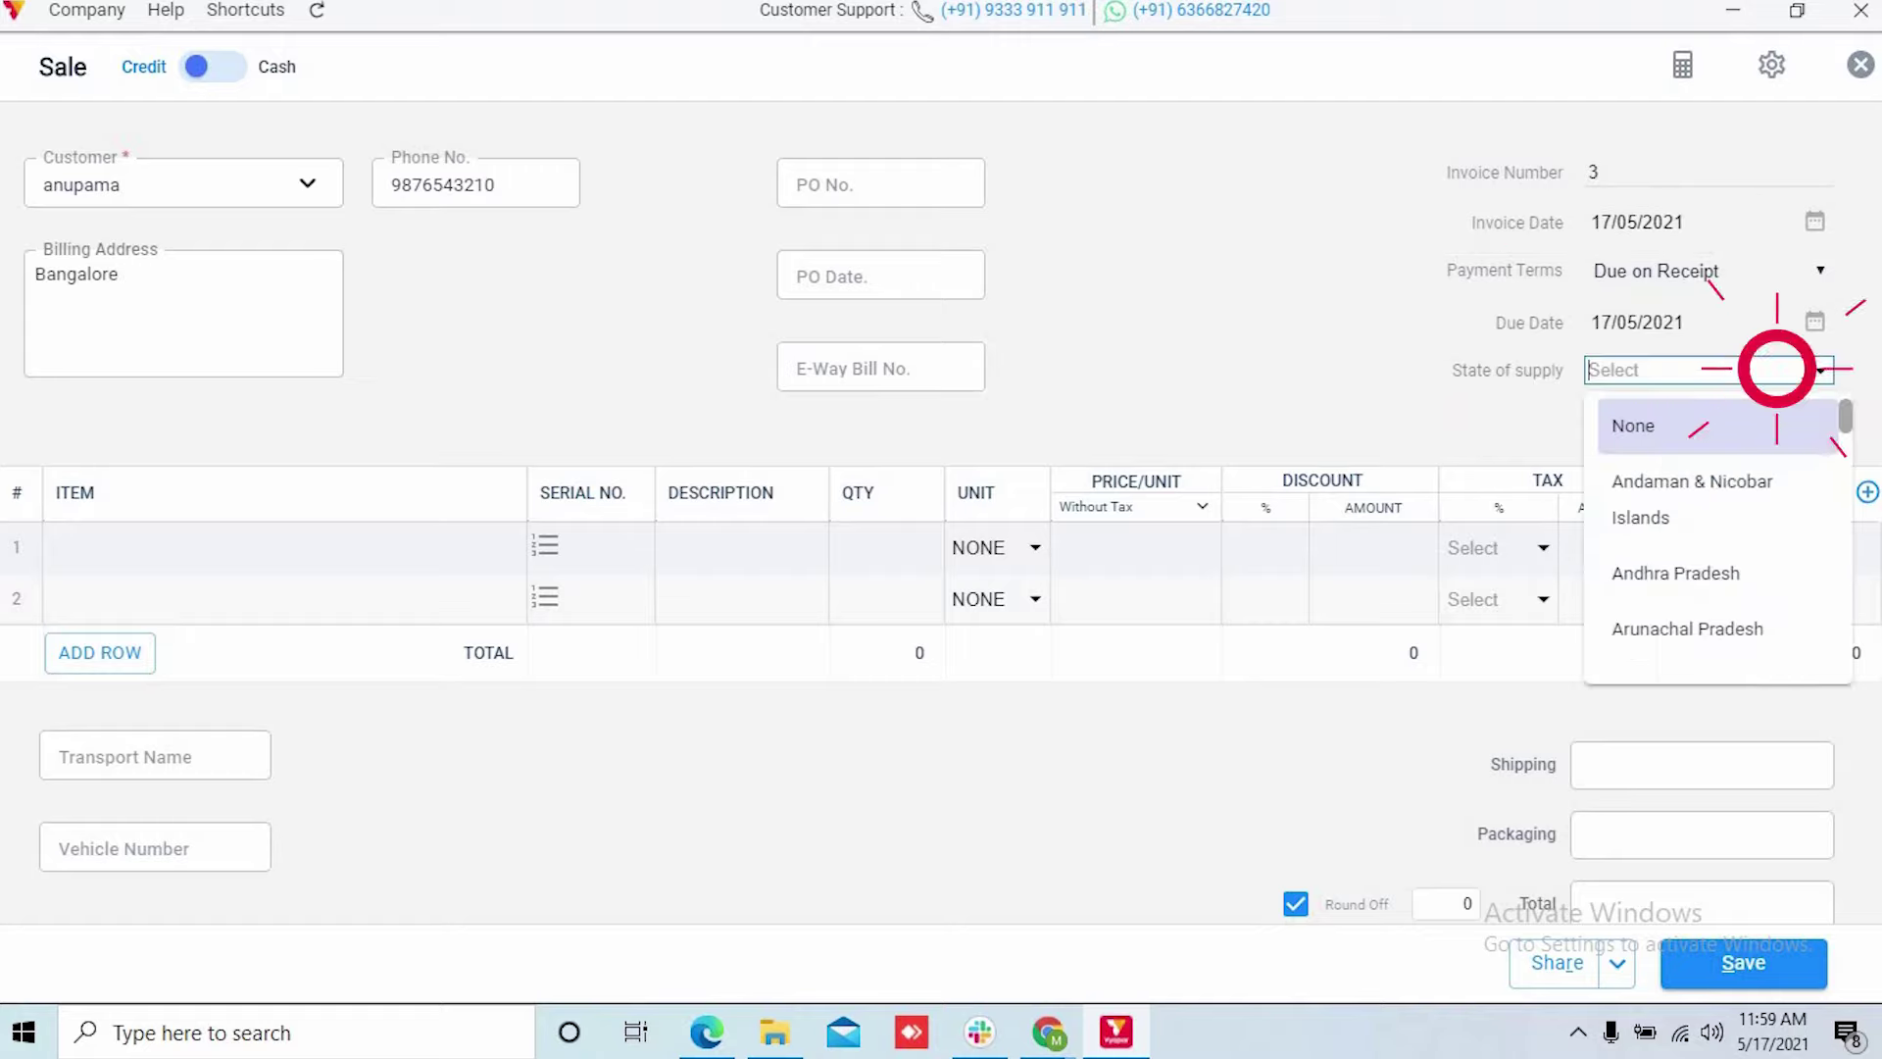
{"action": "left_click", "coordinate": [1655, 577]}
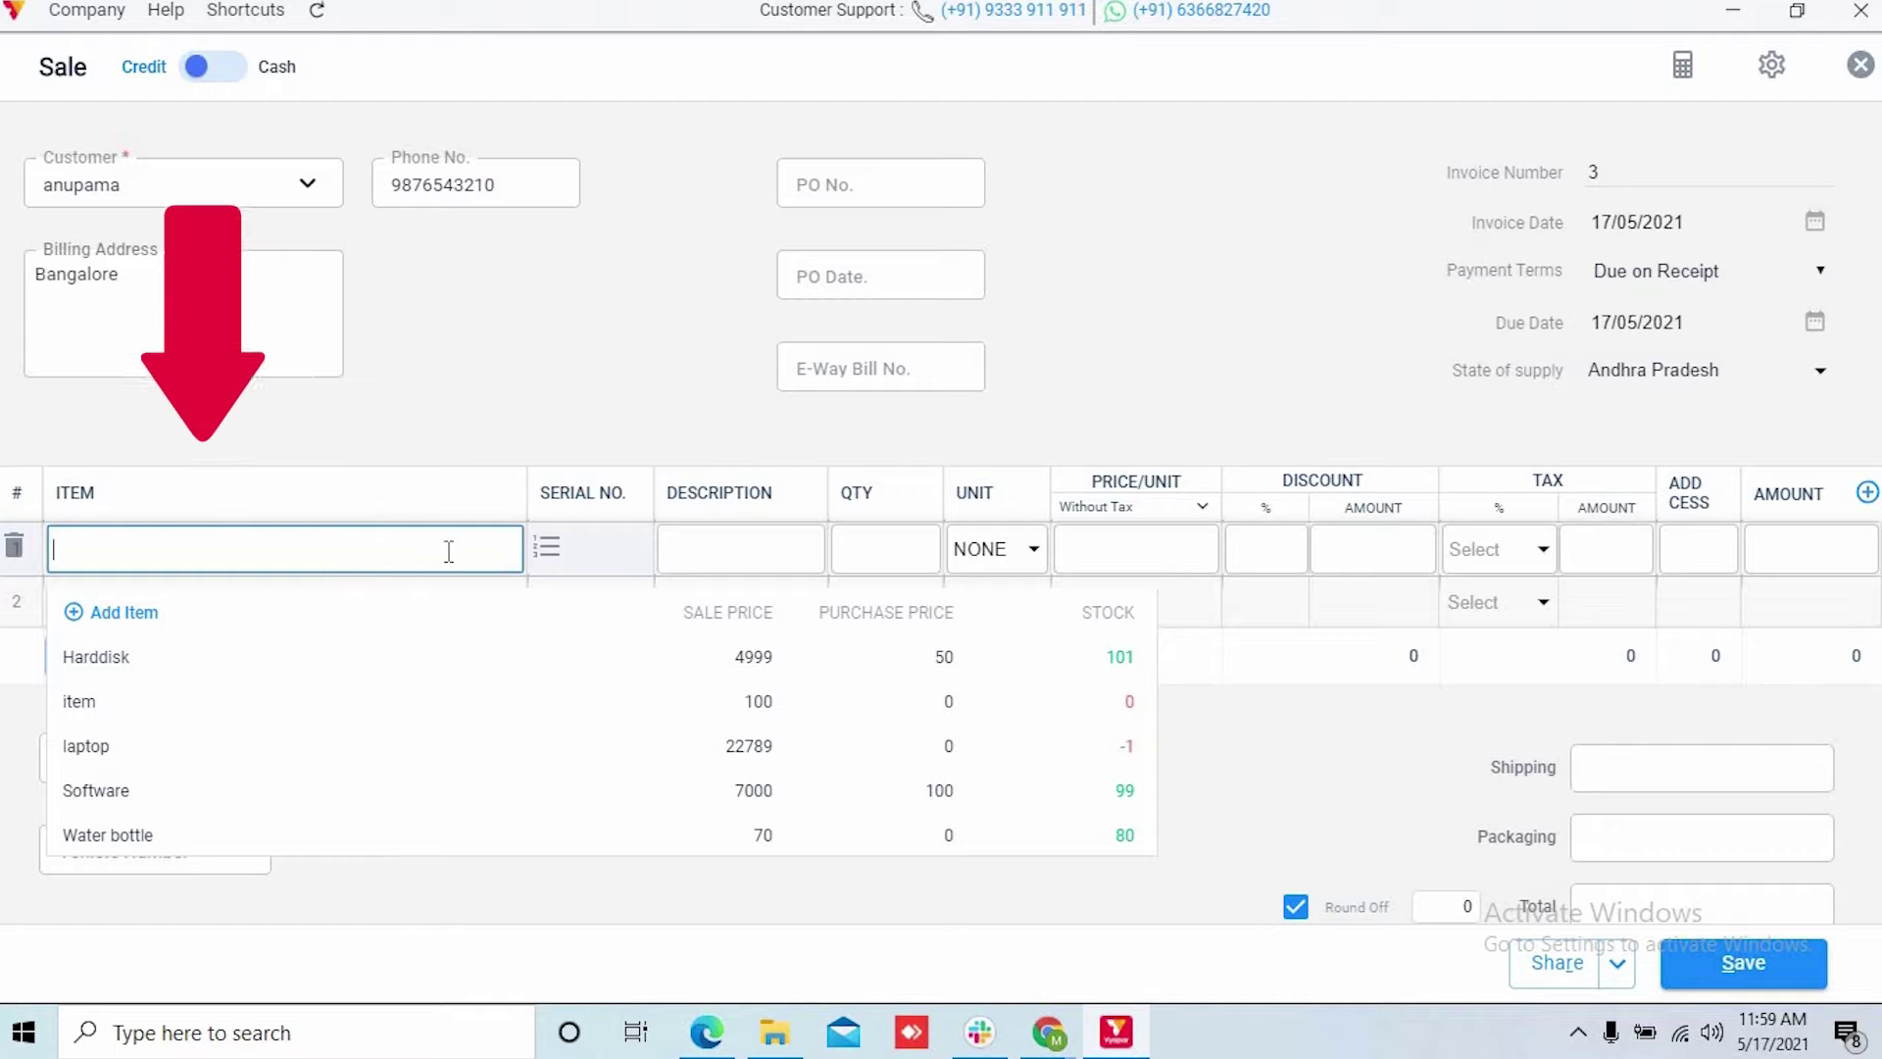
{"action": "left_click", "coordinate": [373, 755]}
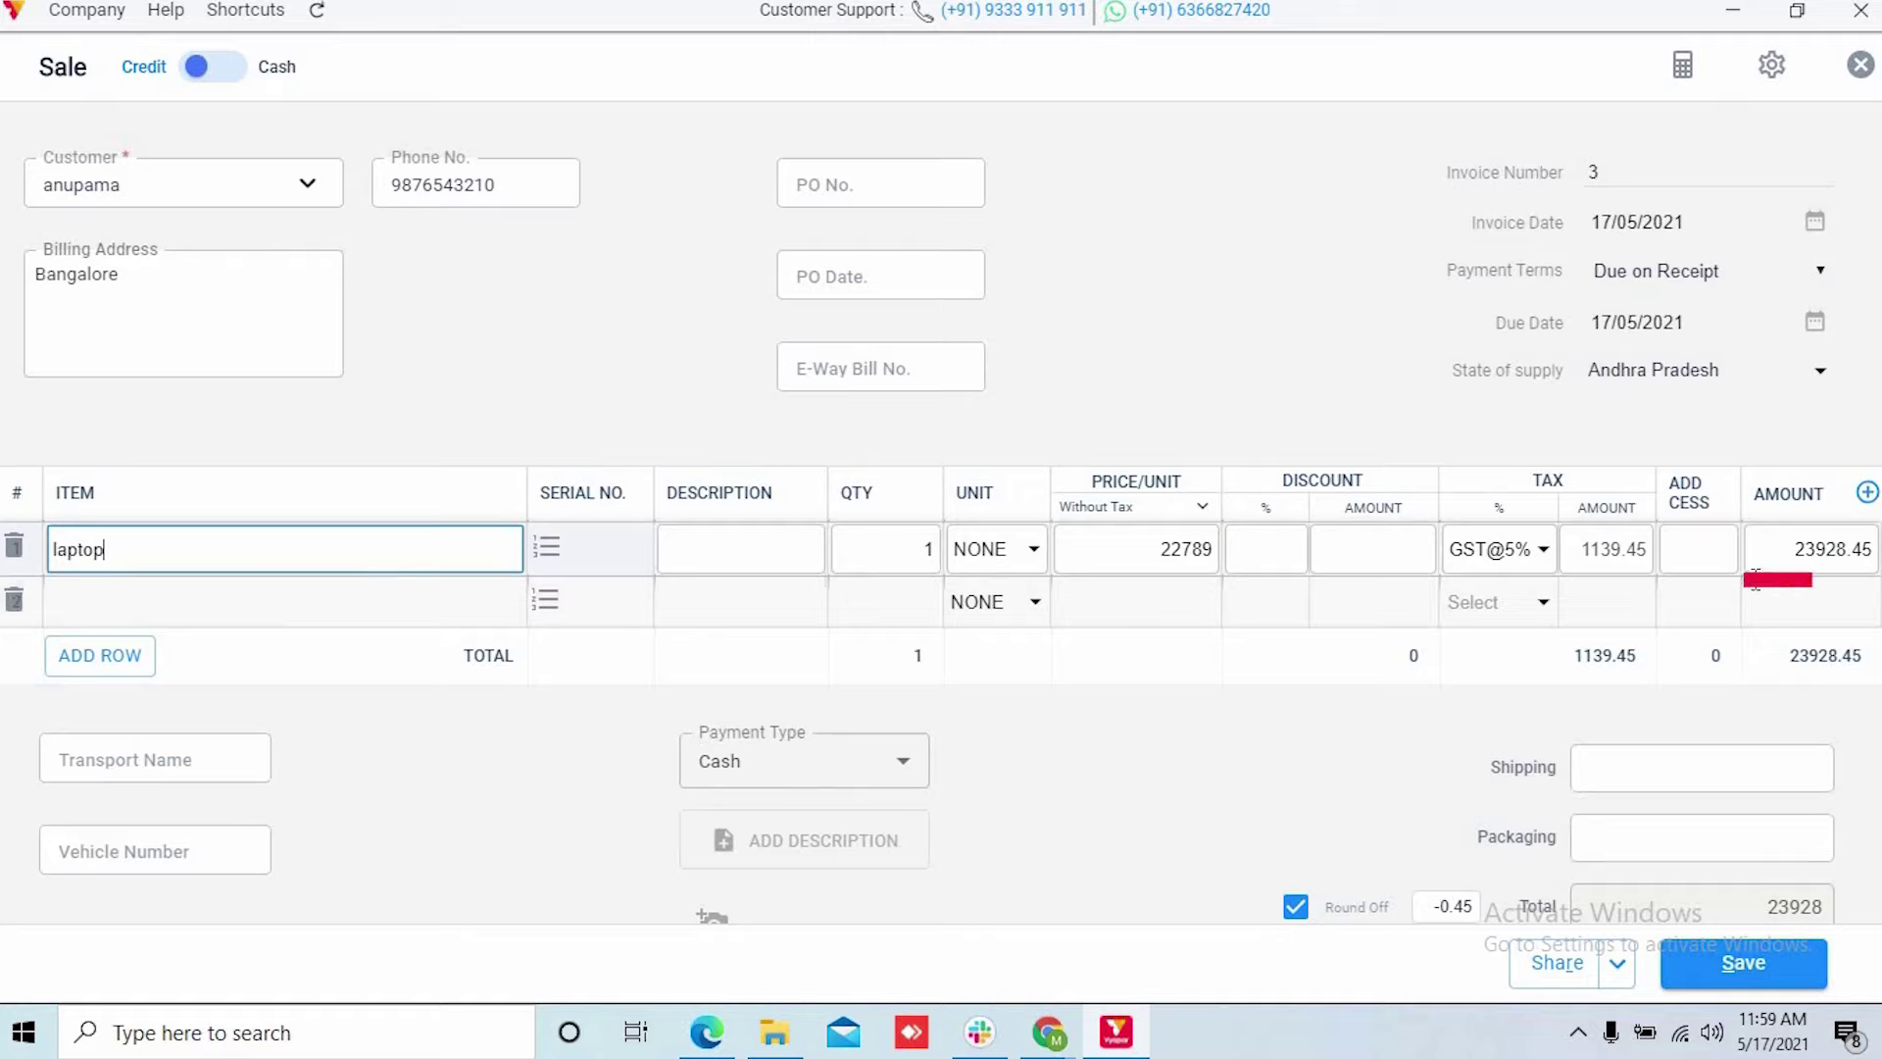
{"action": "left_click", "coordinate": [357, 602]}
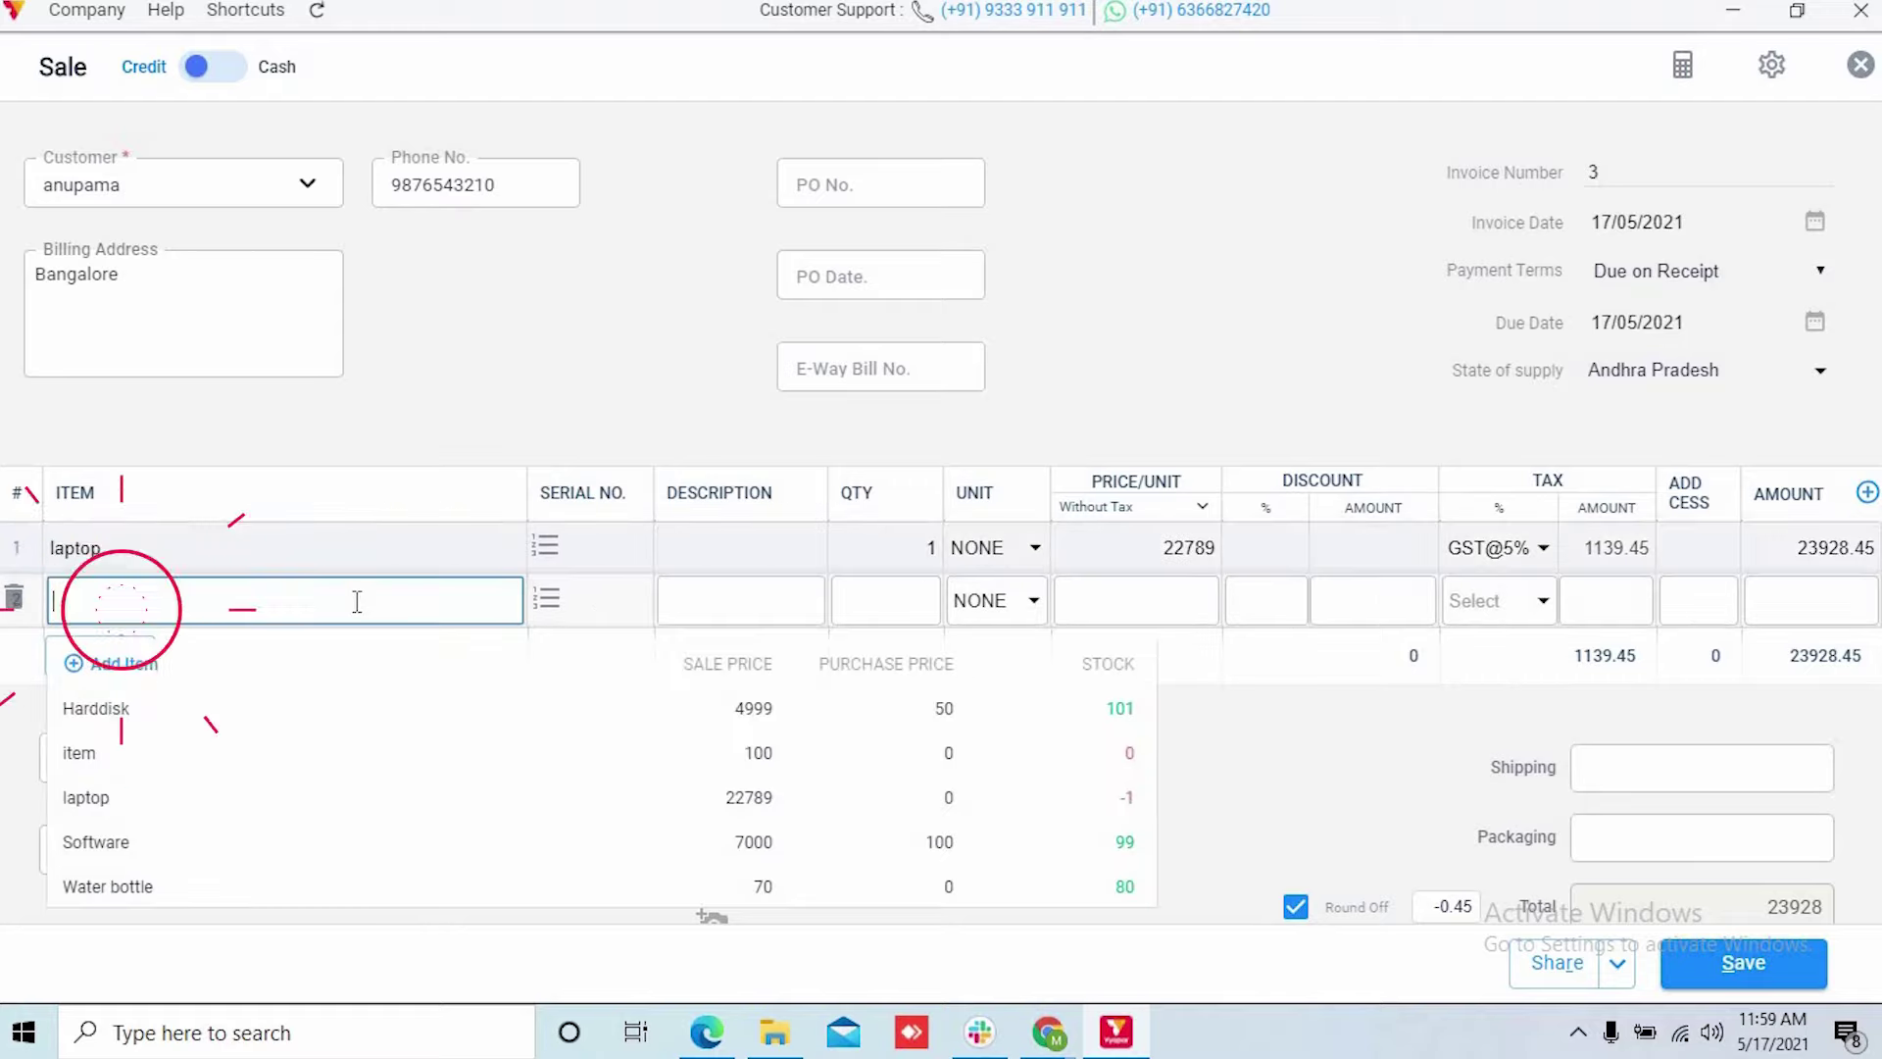
{"action": "left_click", "coordinate": [275, 841]}
{"action": "left_click", "coordinate": [341, 653]}
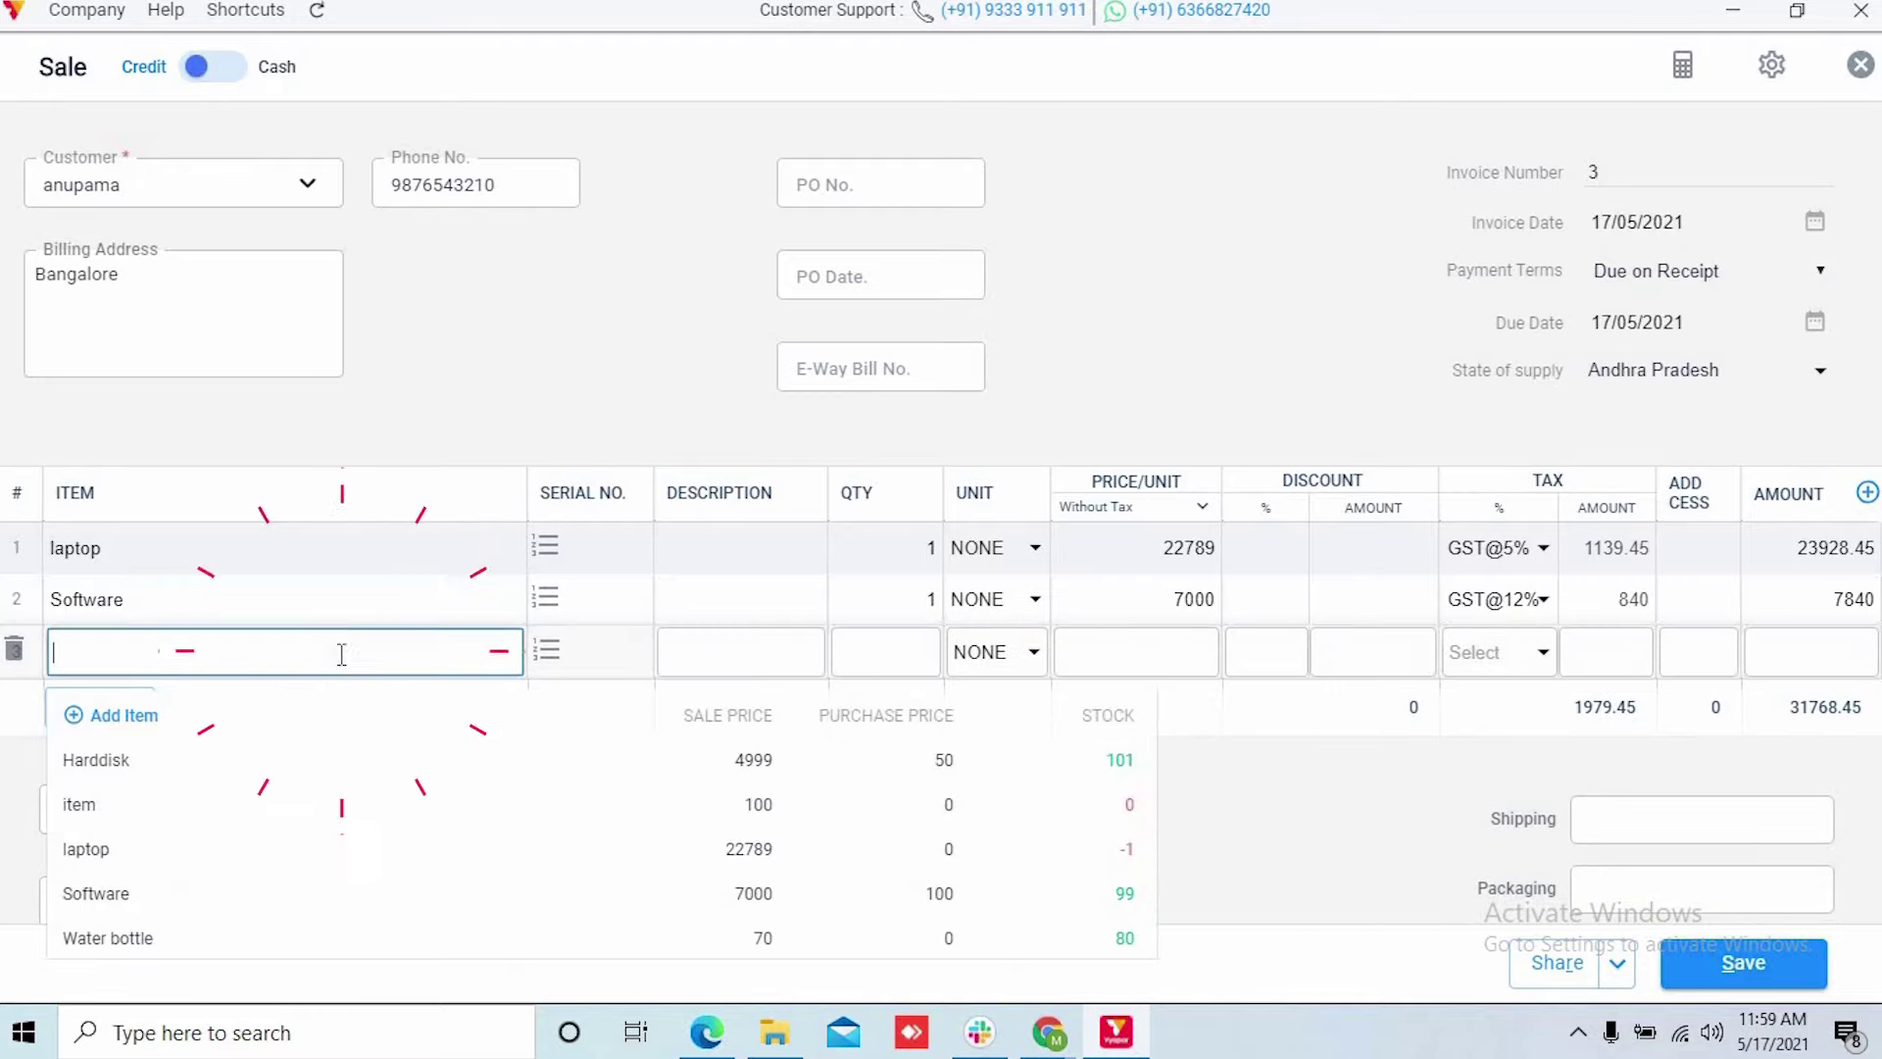
{"action": "left_click", "coordinate": [313, 929]}
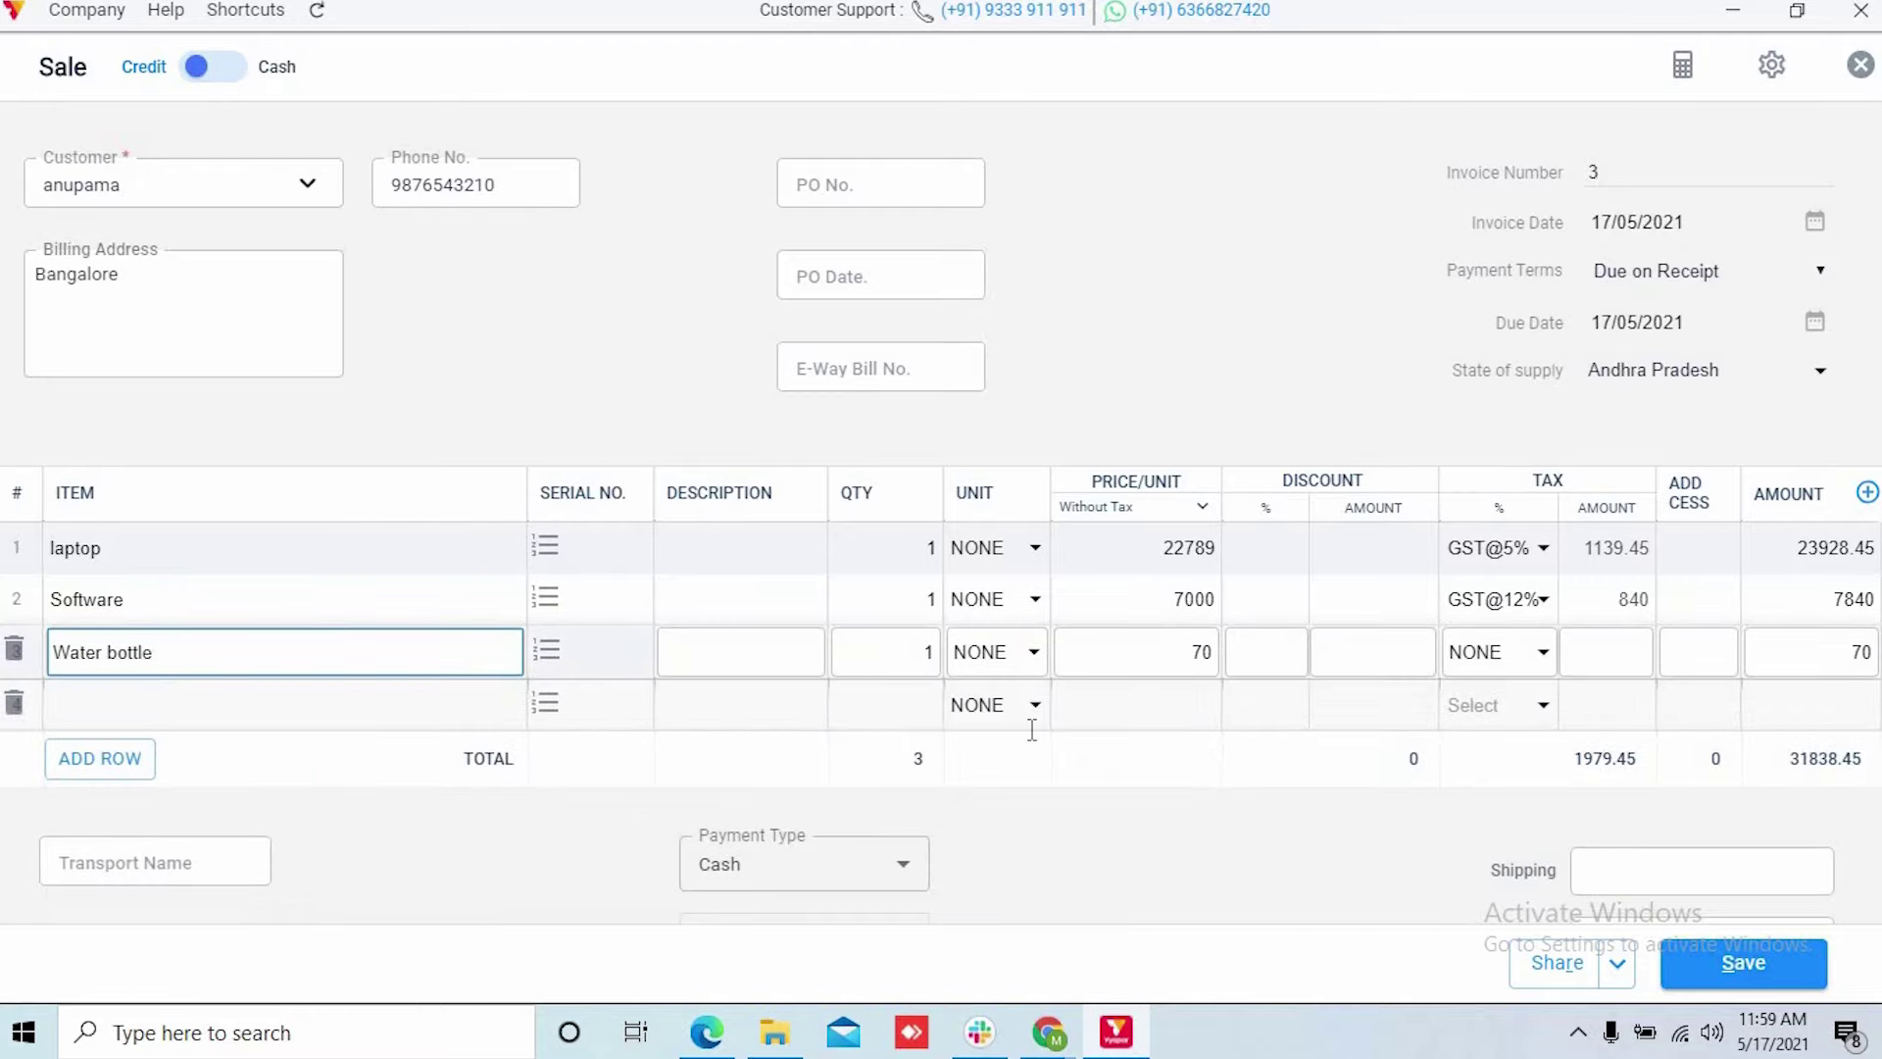
Review the payment type options, keeping Cash, and add an empty description field to the sale.
{"action": "scroll", "coordinate": [1254, 826], "scroll_direction": "down", "scroll_amount": 3}
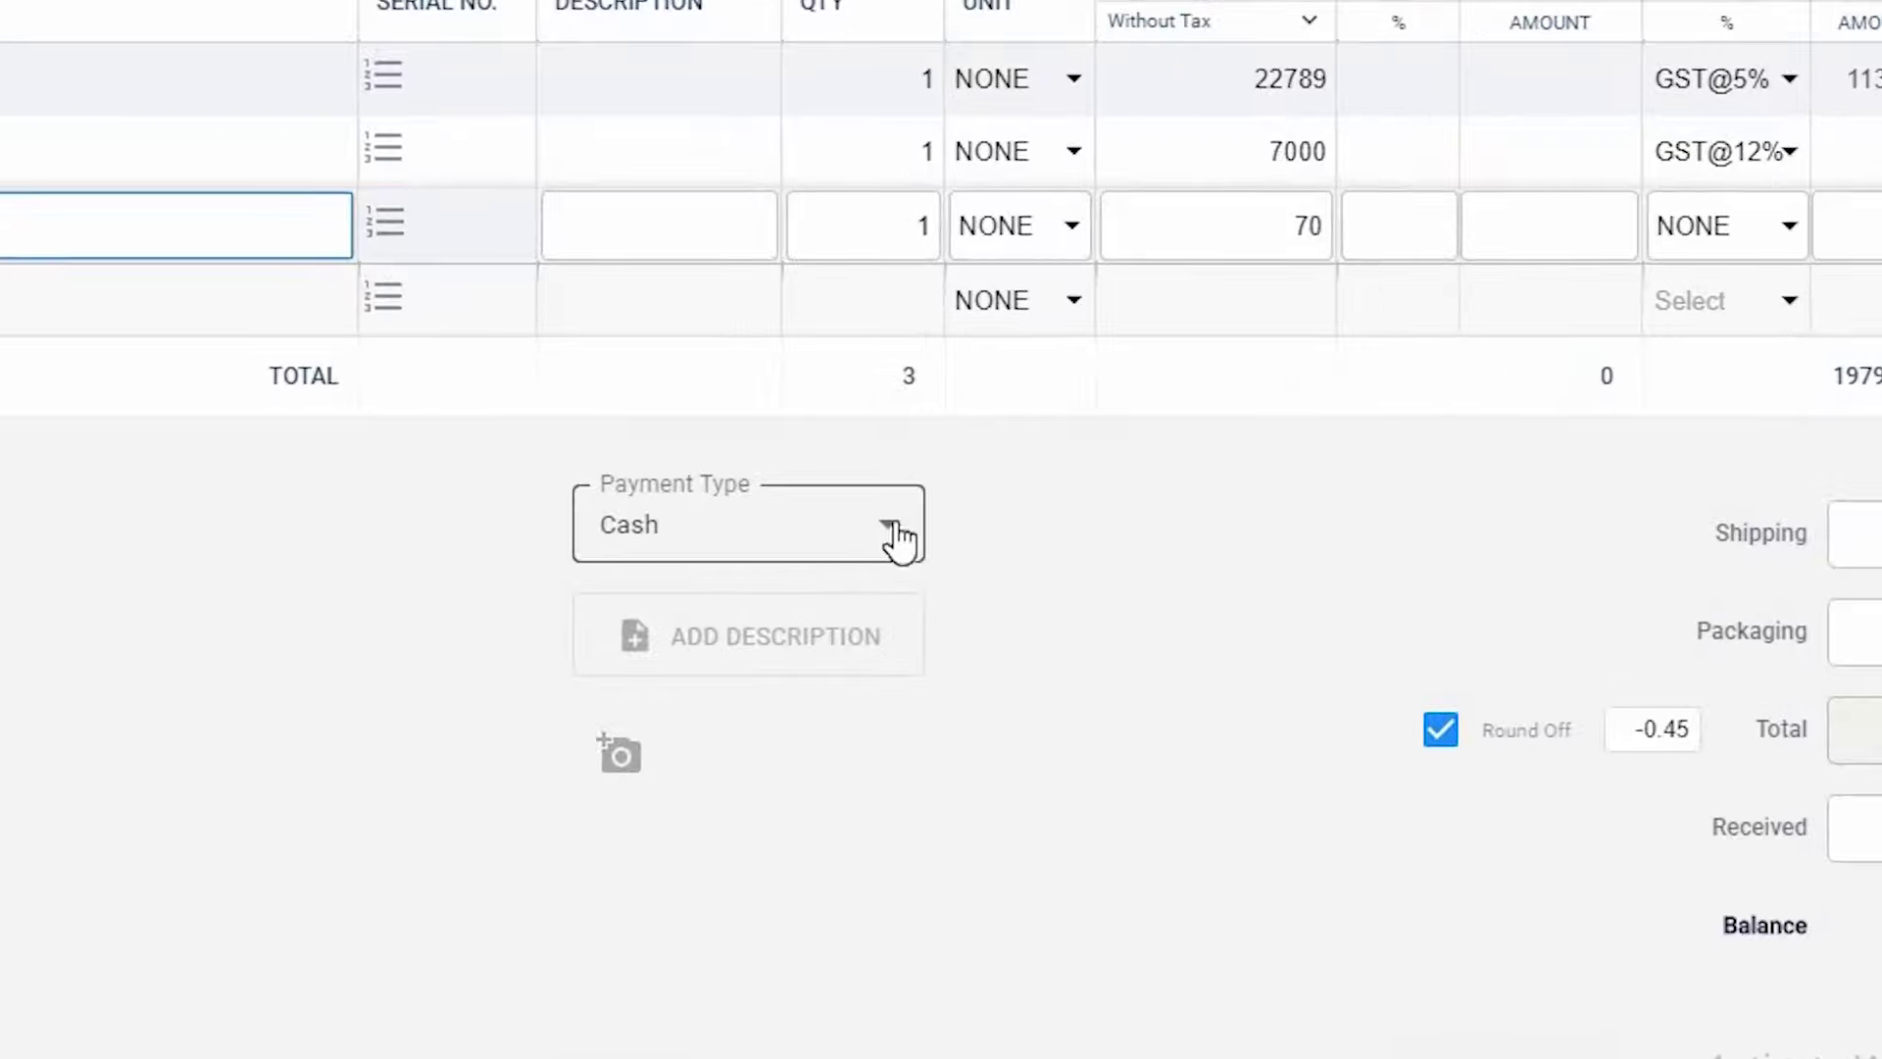
{"action": "left_click", "coordinate": [903, 527]}
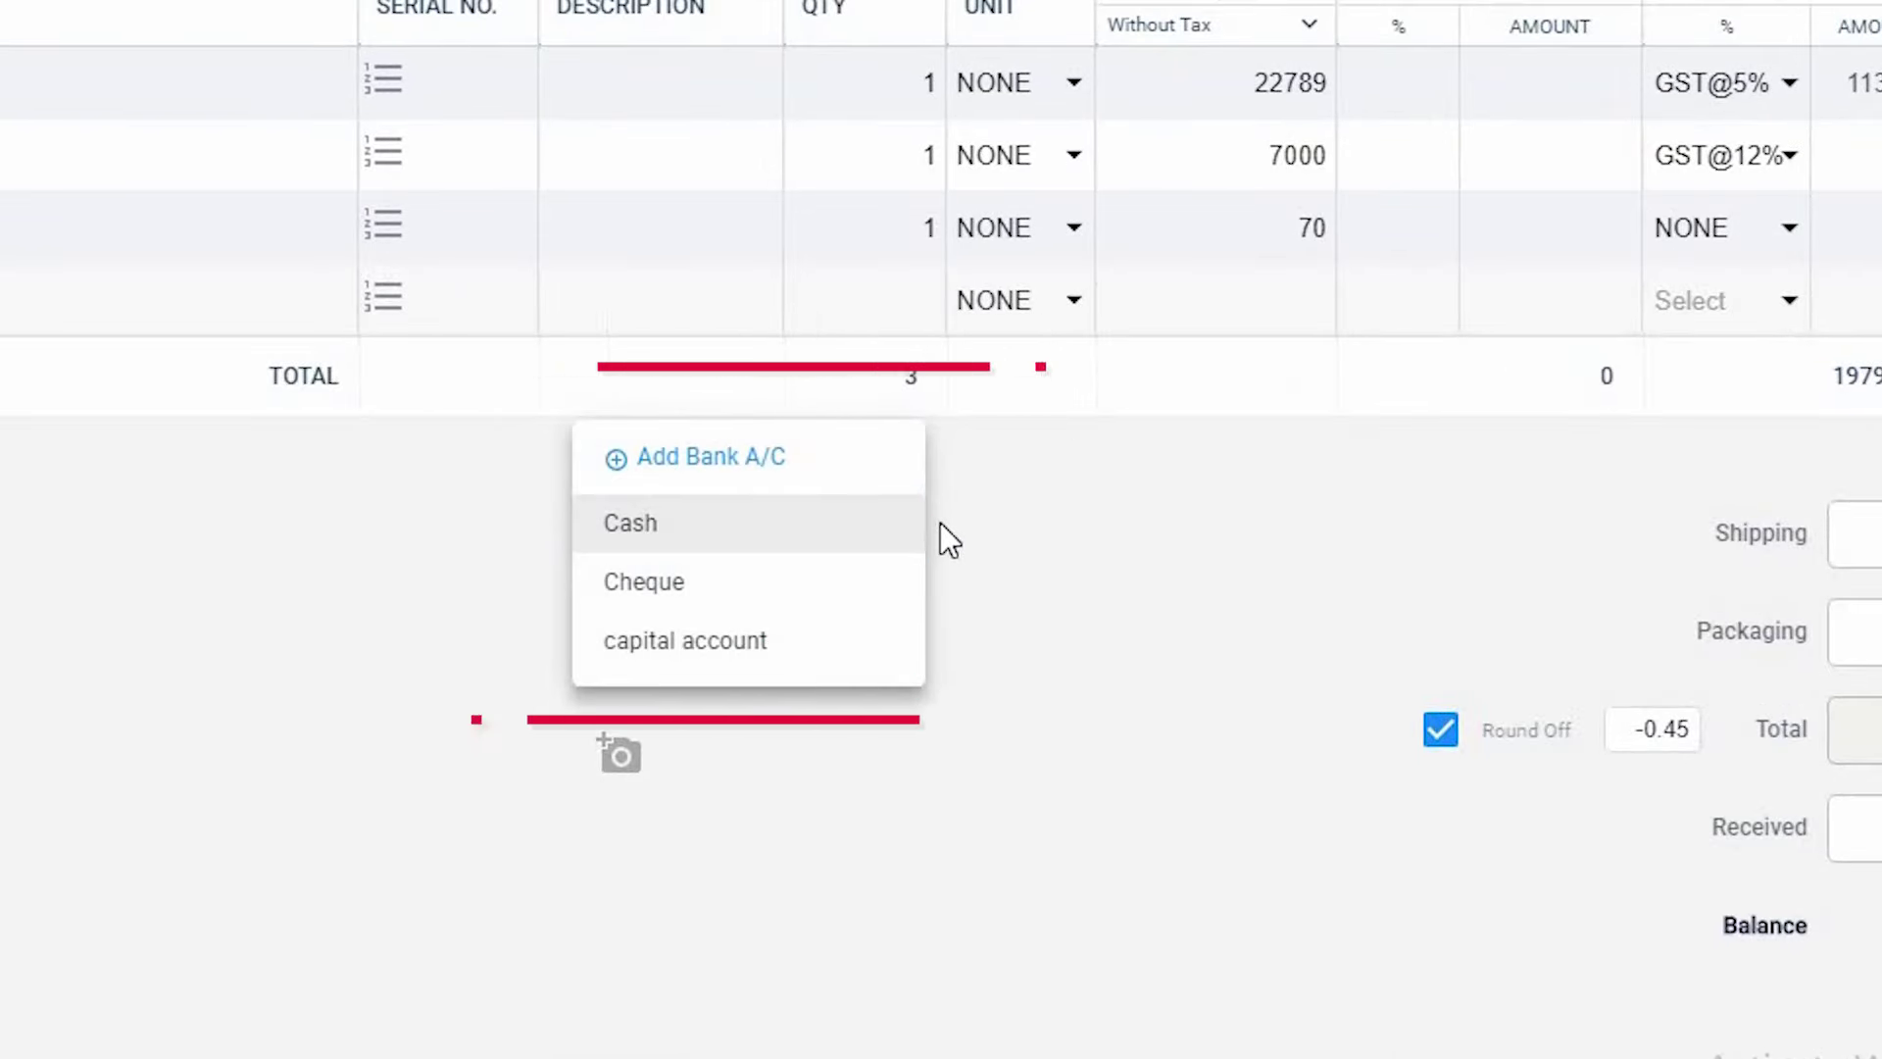
{"action": "left_click", "coordinate": [969, 522]}
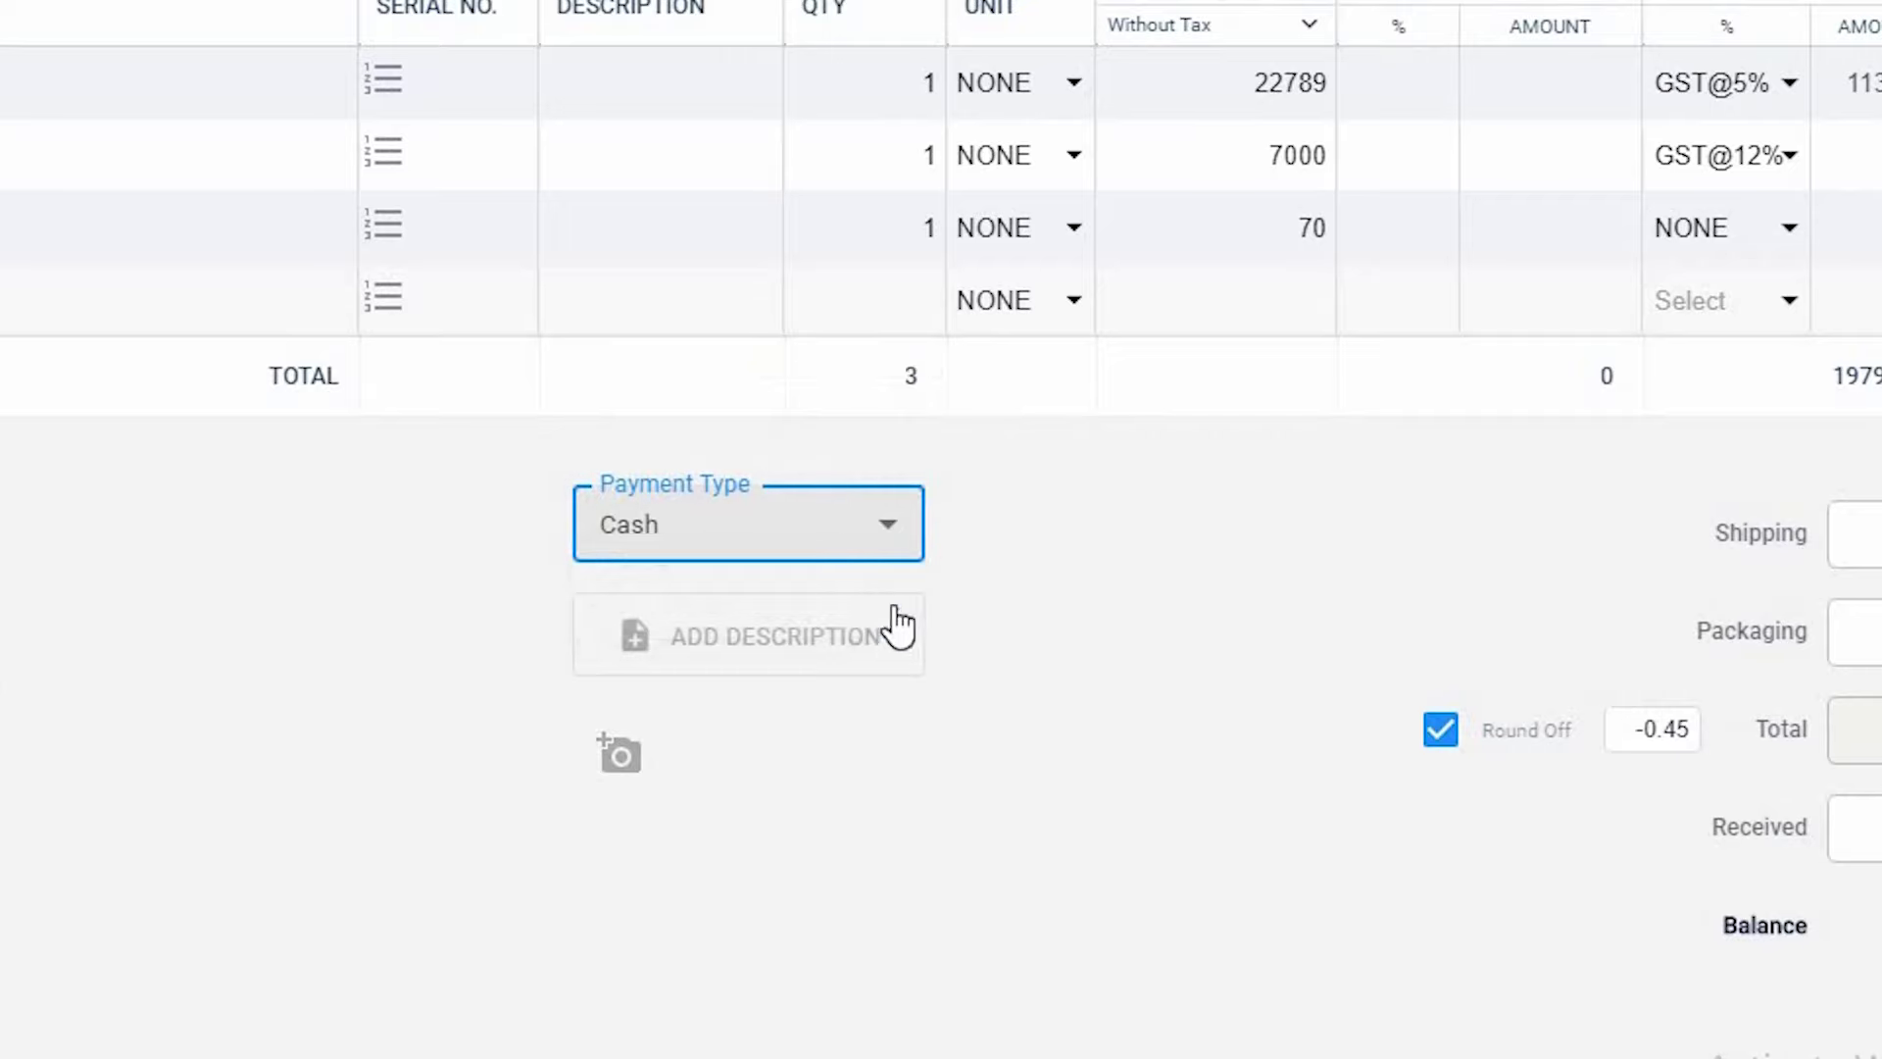
{"action": "left_click", "coordinate": [635, 655]}
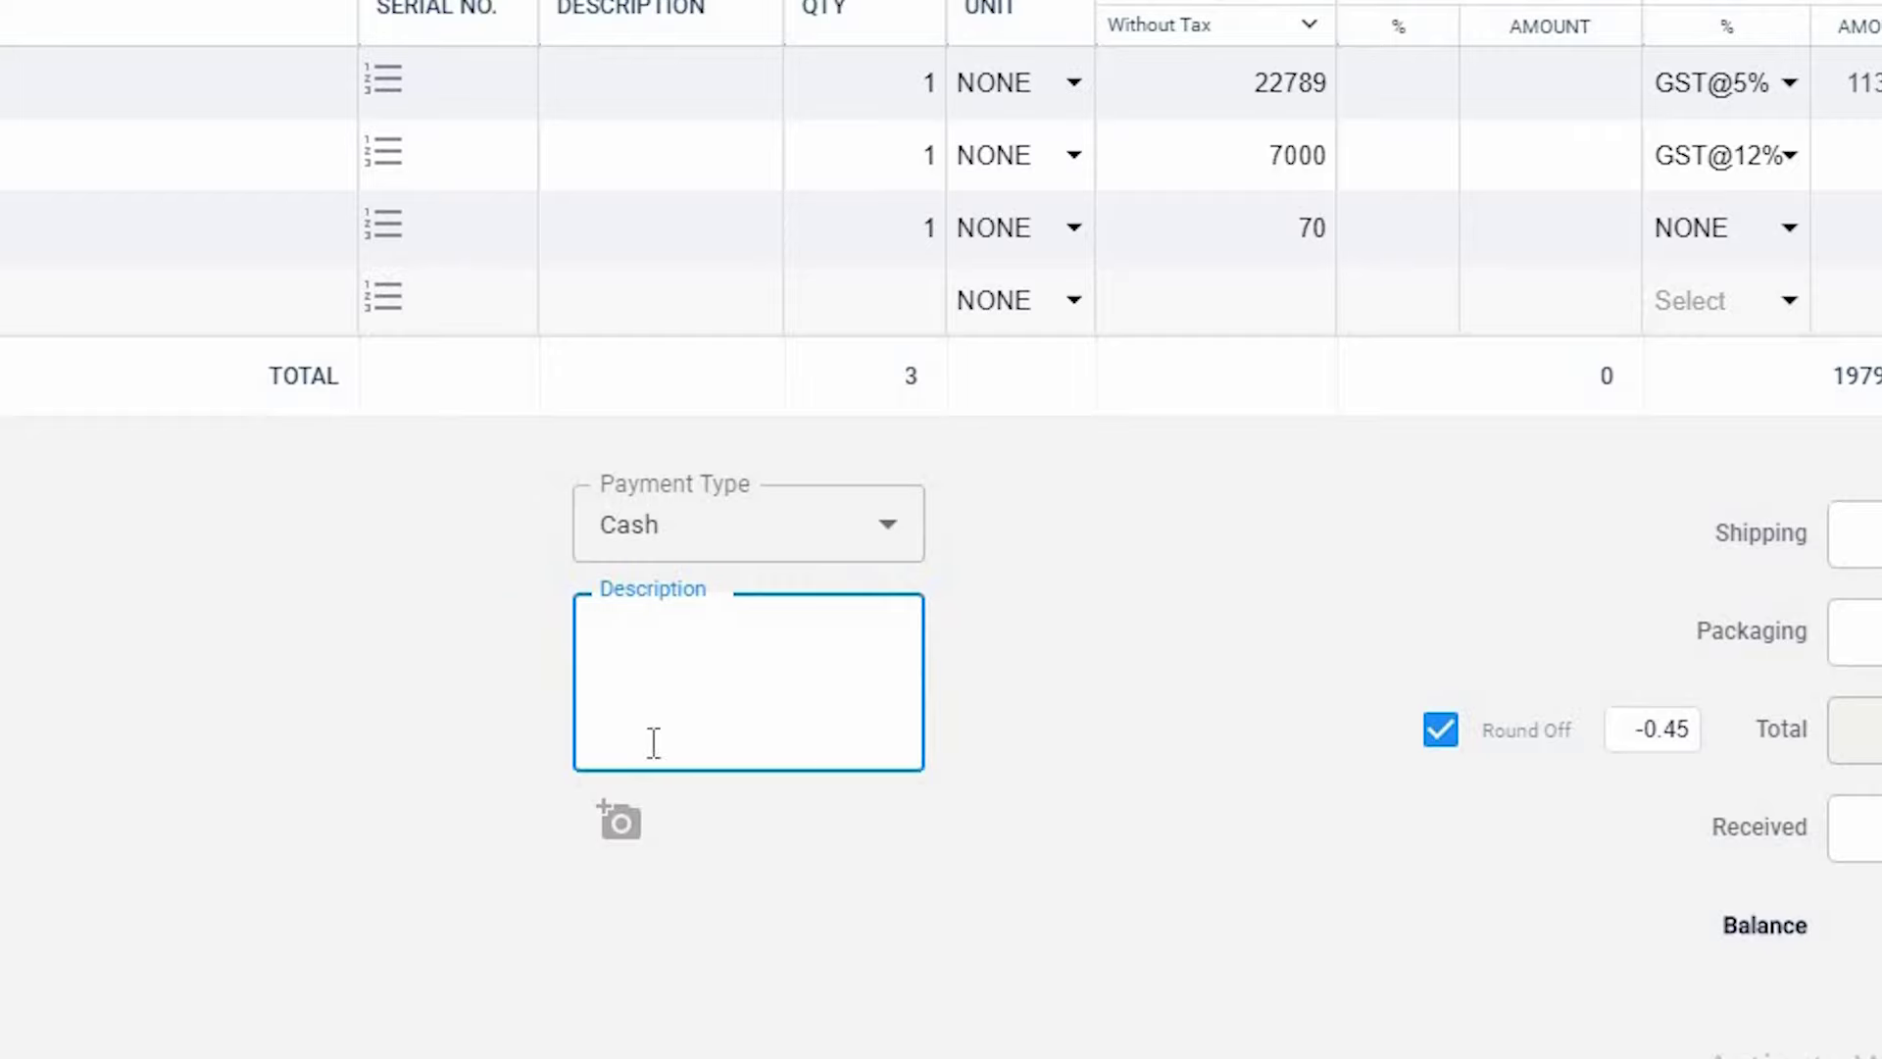
Browse for an image to attach without choosing one, and toggle Round Off for the total off and on again.
{"action": "left_click", "coordinate": [639, 861]}
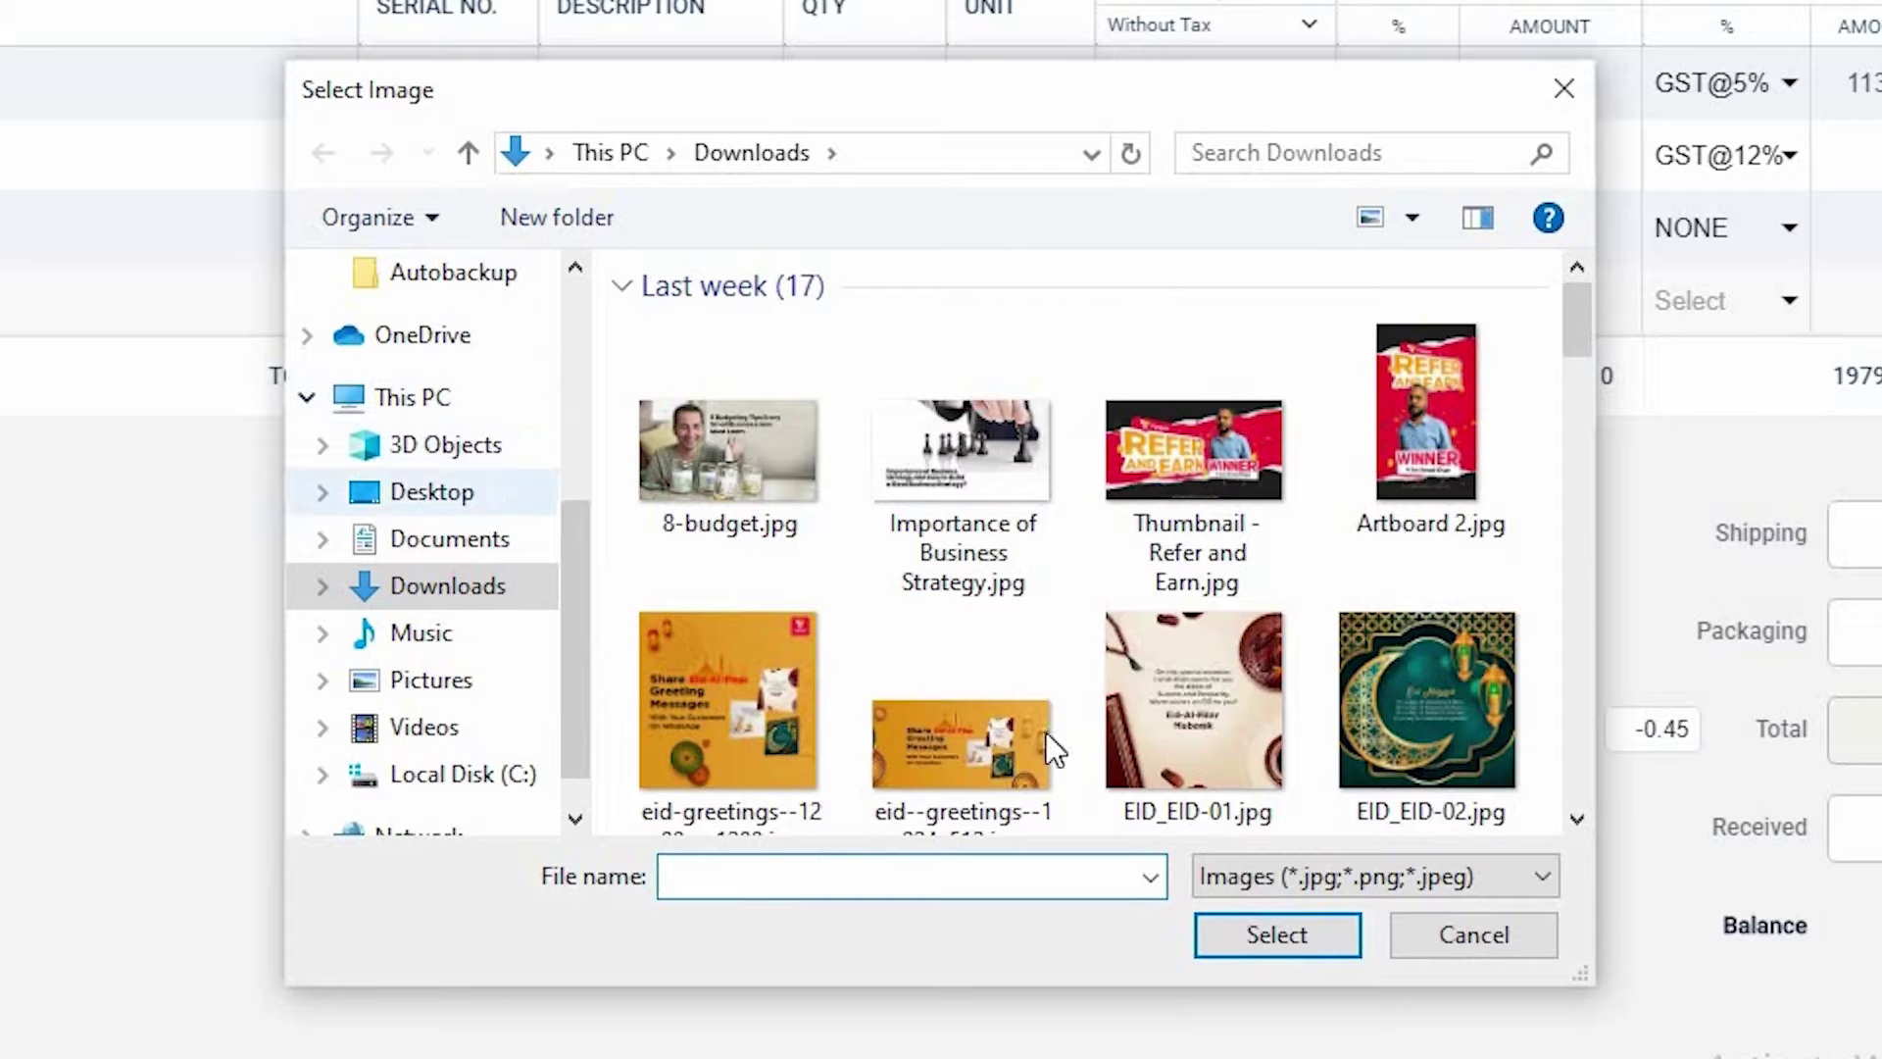
{"action": "left_click", "coordinate": [1426, 936]}
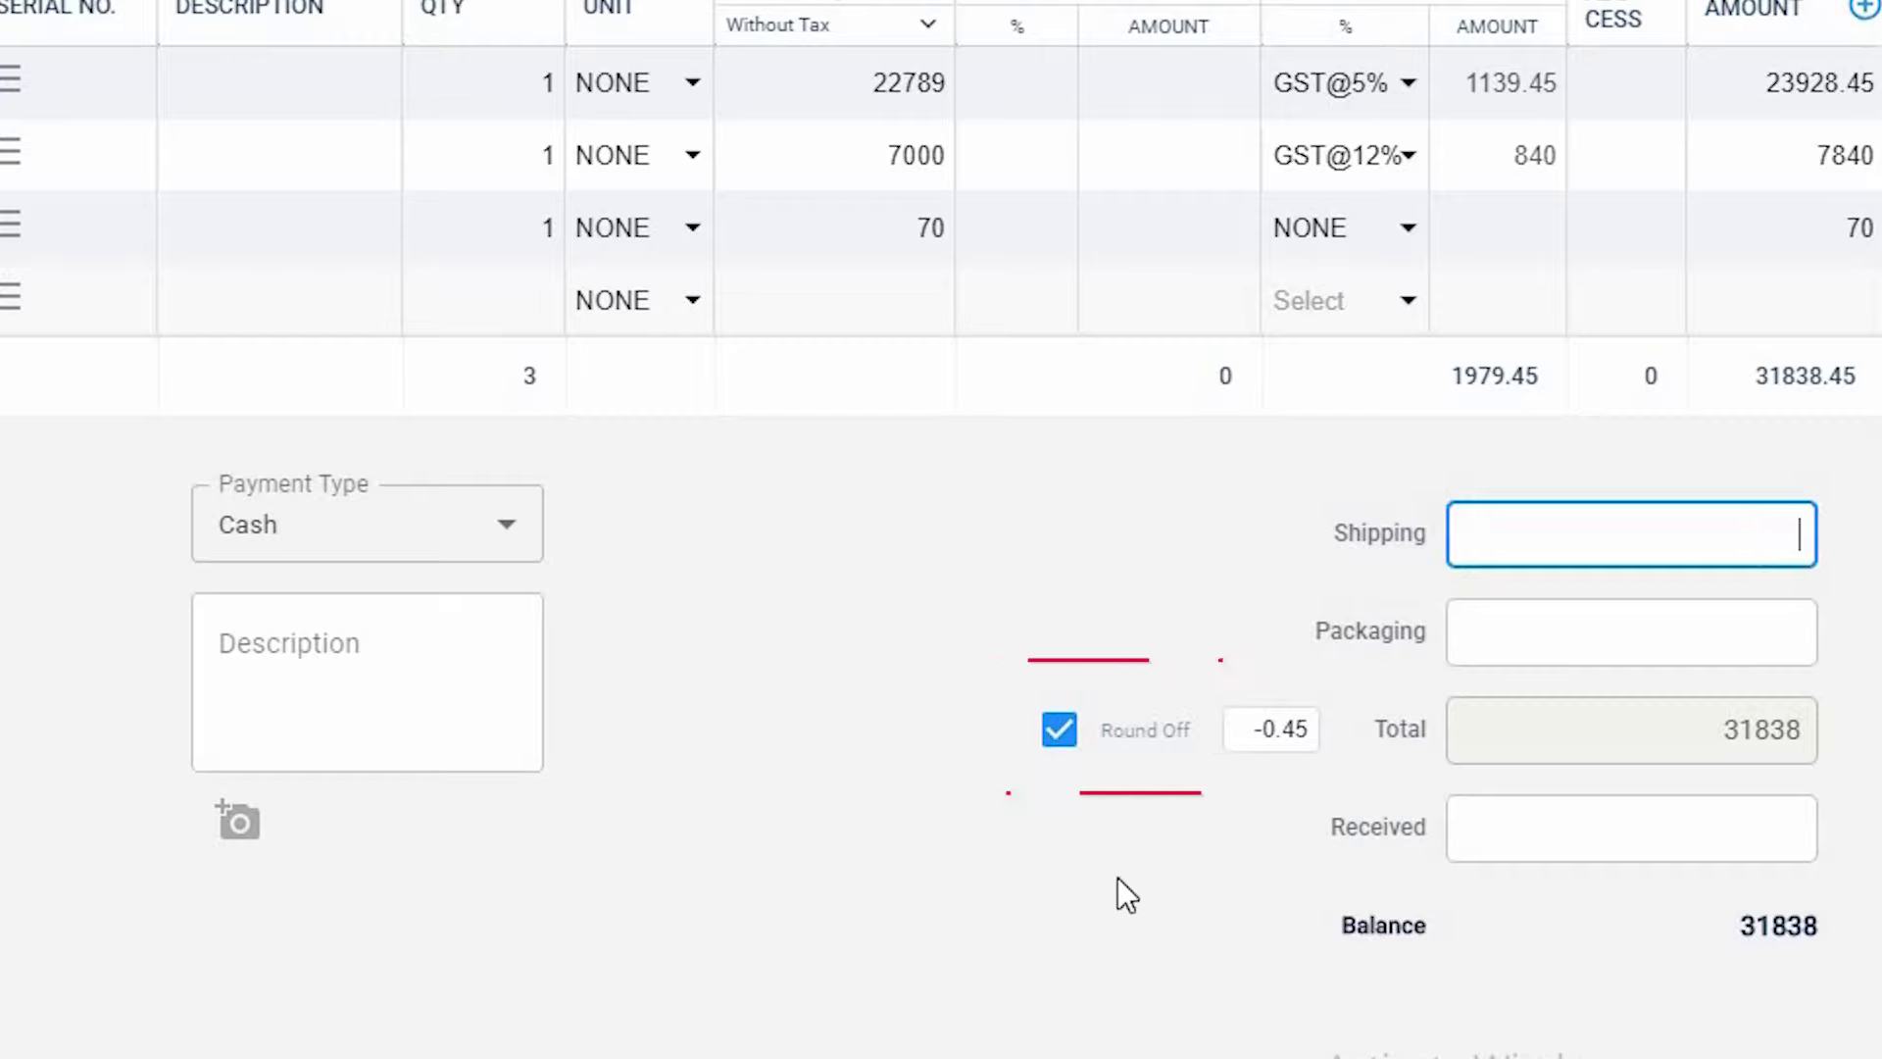
{"action": "left_click", "coordinate": [1057, 750]}
{"action": "left_click", "coordinate": [1059, 765]}
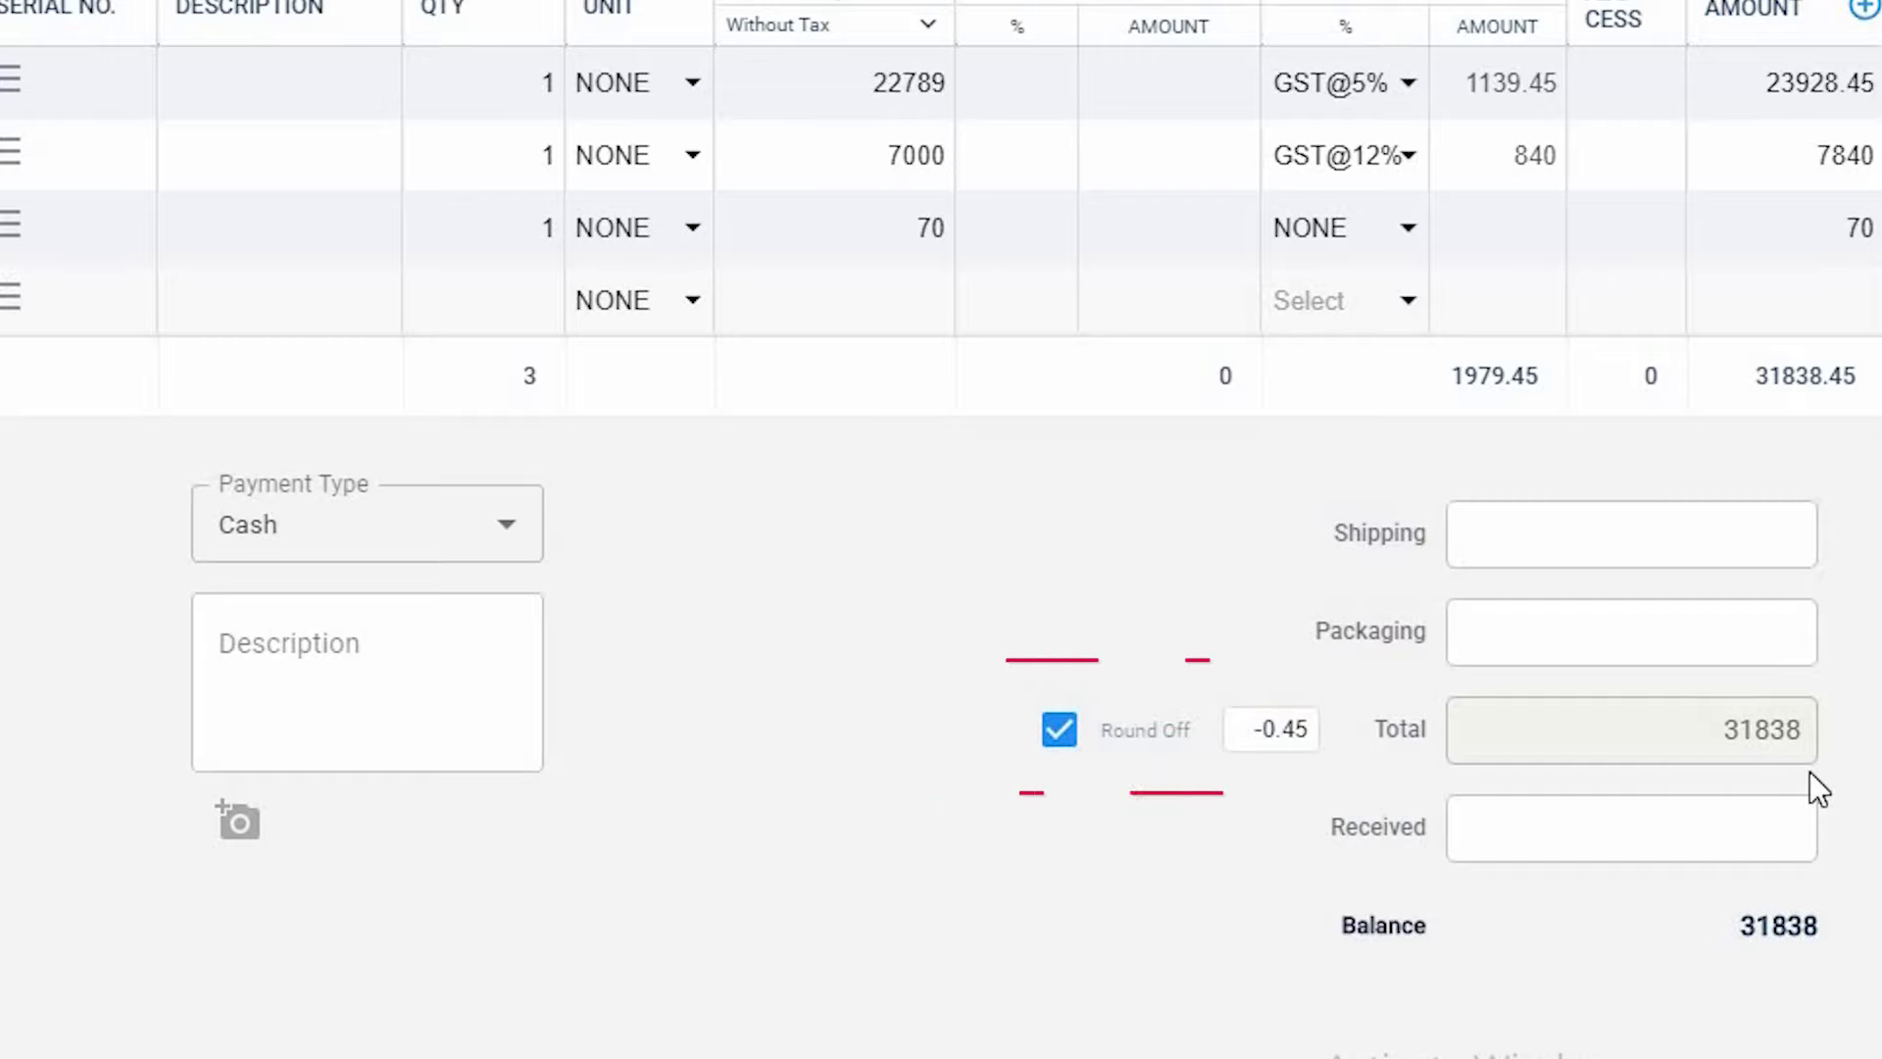
Enter 15000 as the received amount and save the sale, accepting the insufficient laptop stock.
{"action": "left_click", "coordinate": [1781, 839]}
{"action": "type", "text": "15000"}
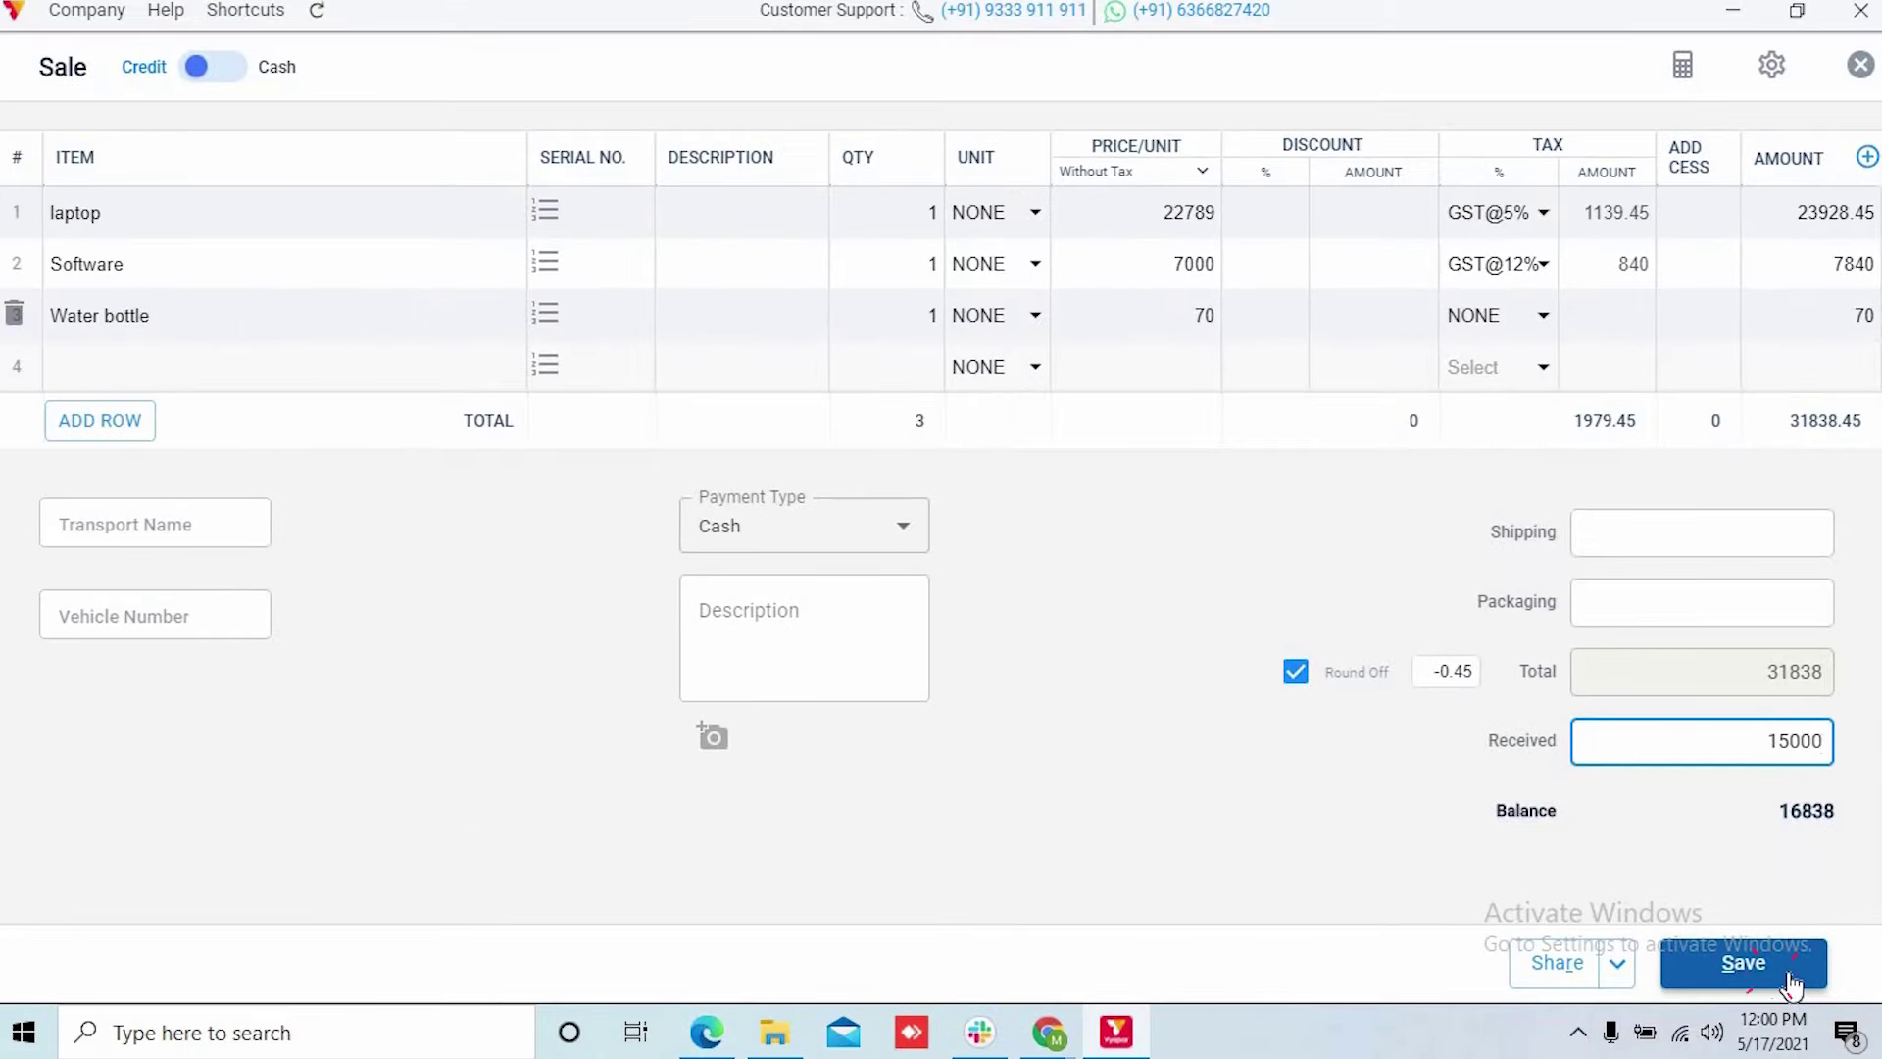
{"action": "left_click", "coordinate": [1790, 977]}
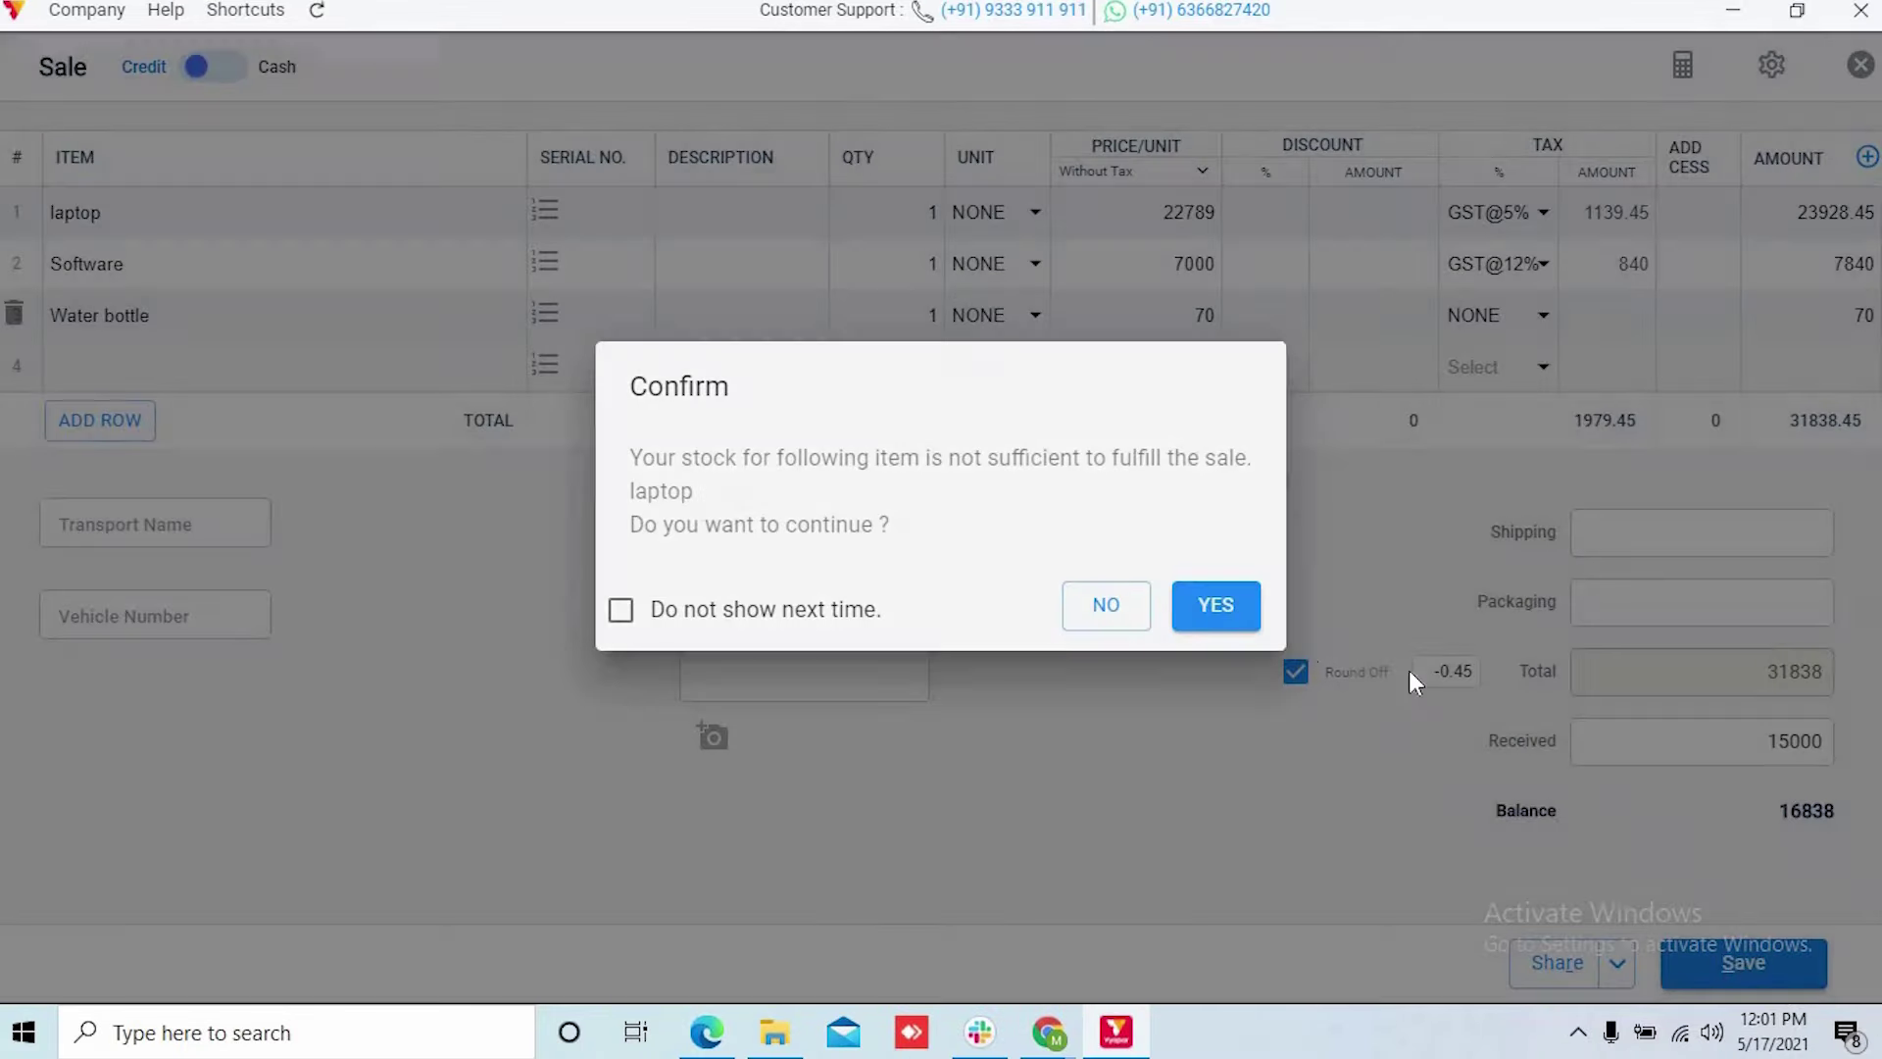
{"action": "left_click", "coordinate": [1214, 607]}
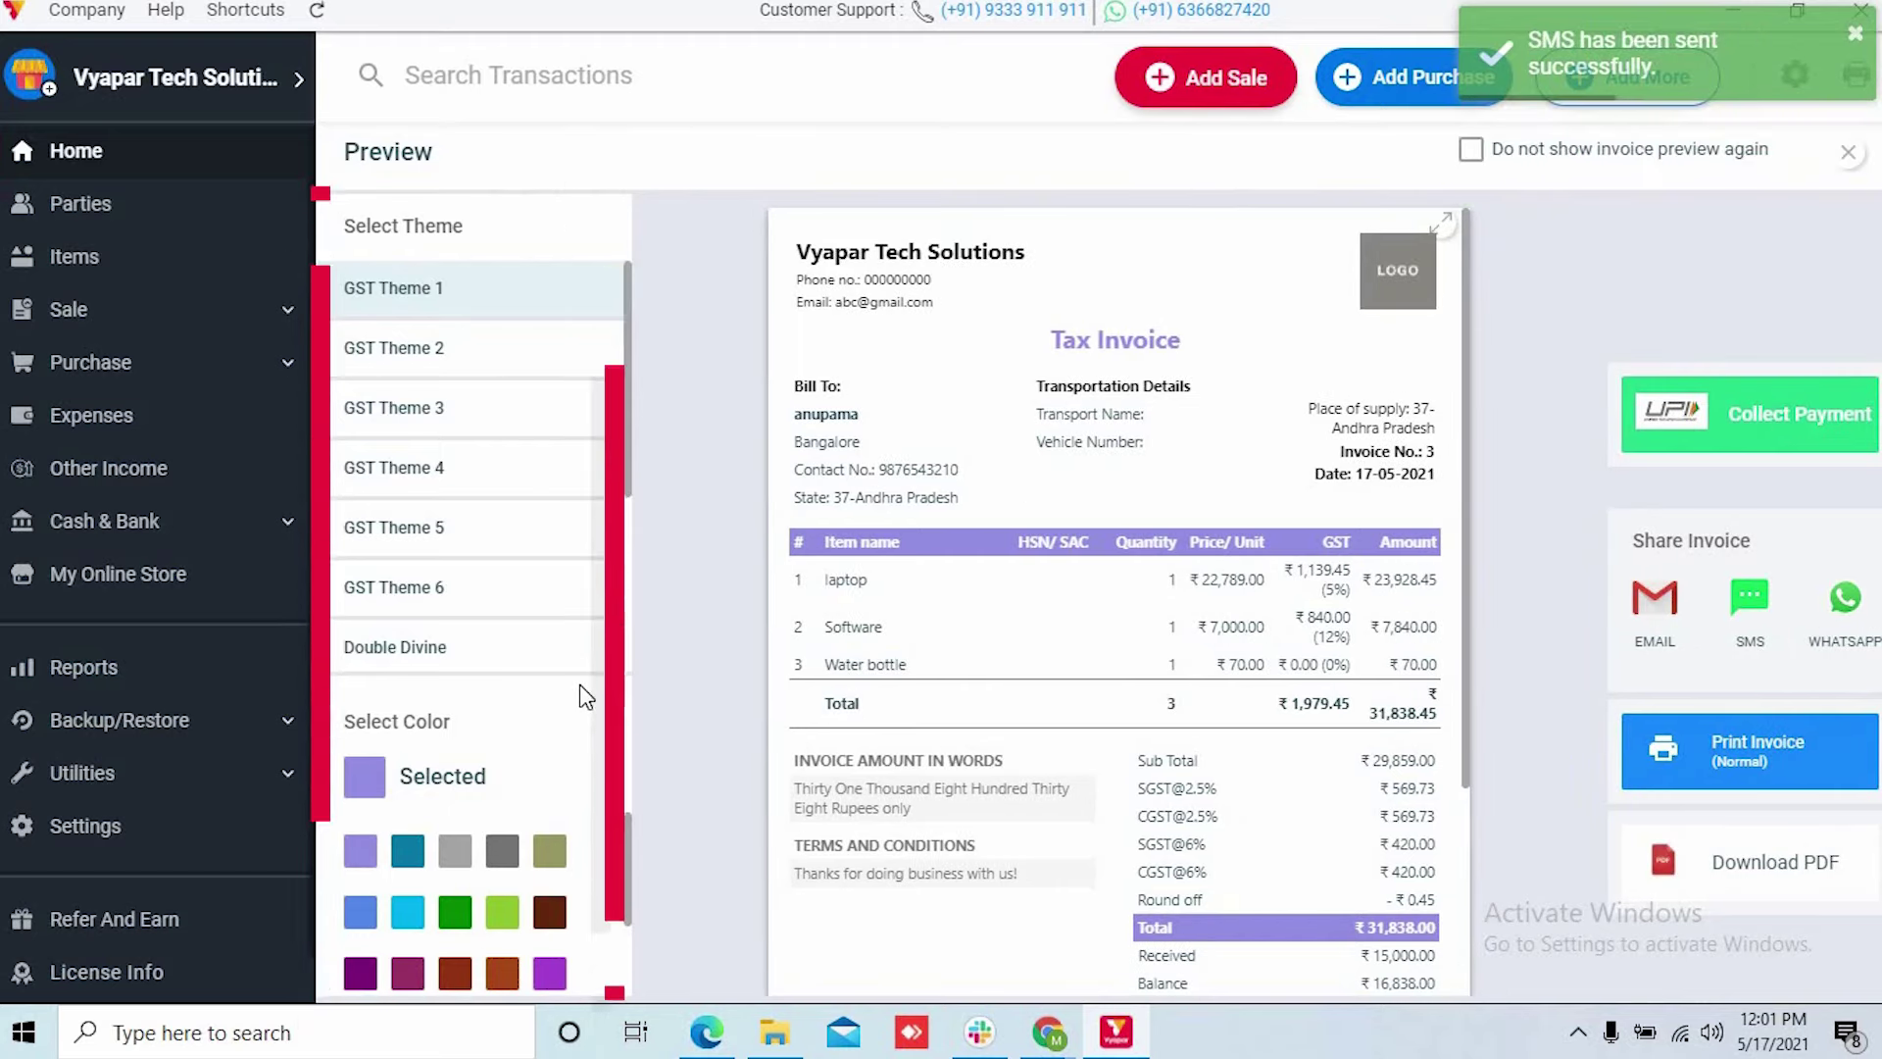
Change the invoice theme colour to light green.
{"action": "left_click", "coordinate": [502, 912]}
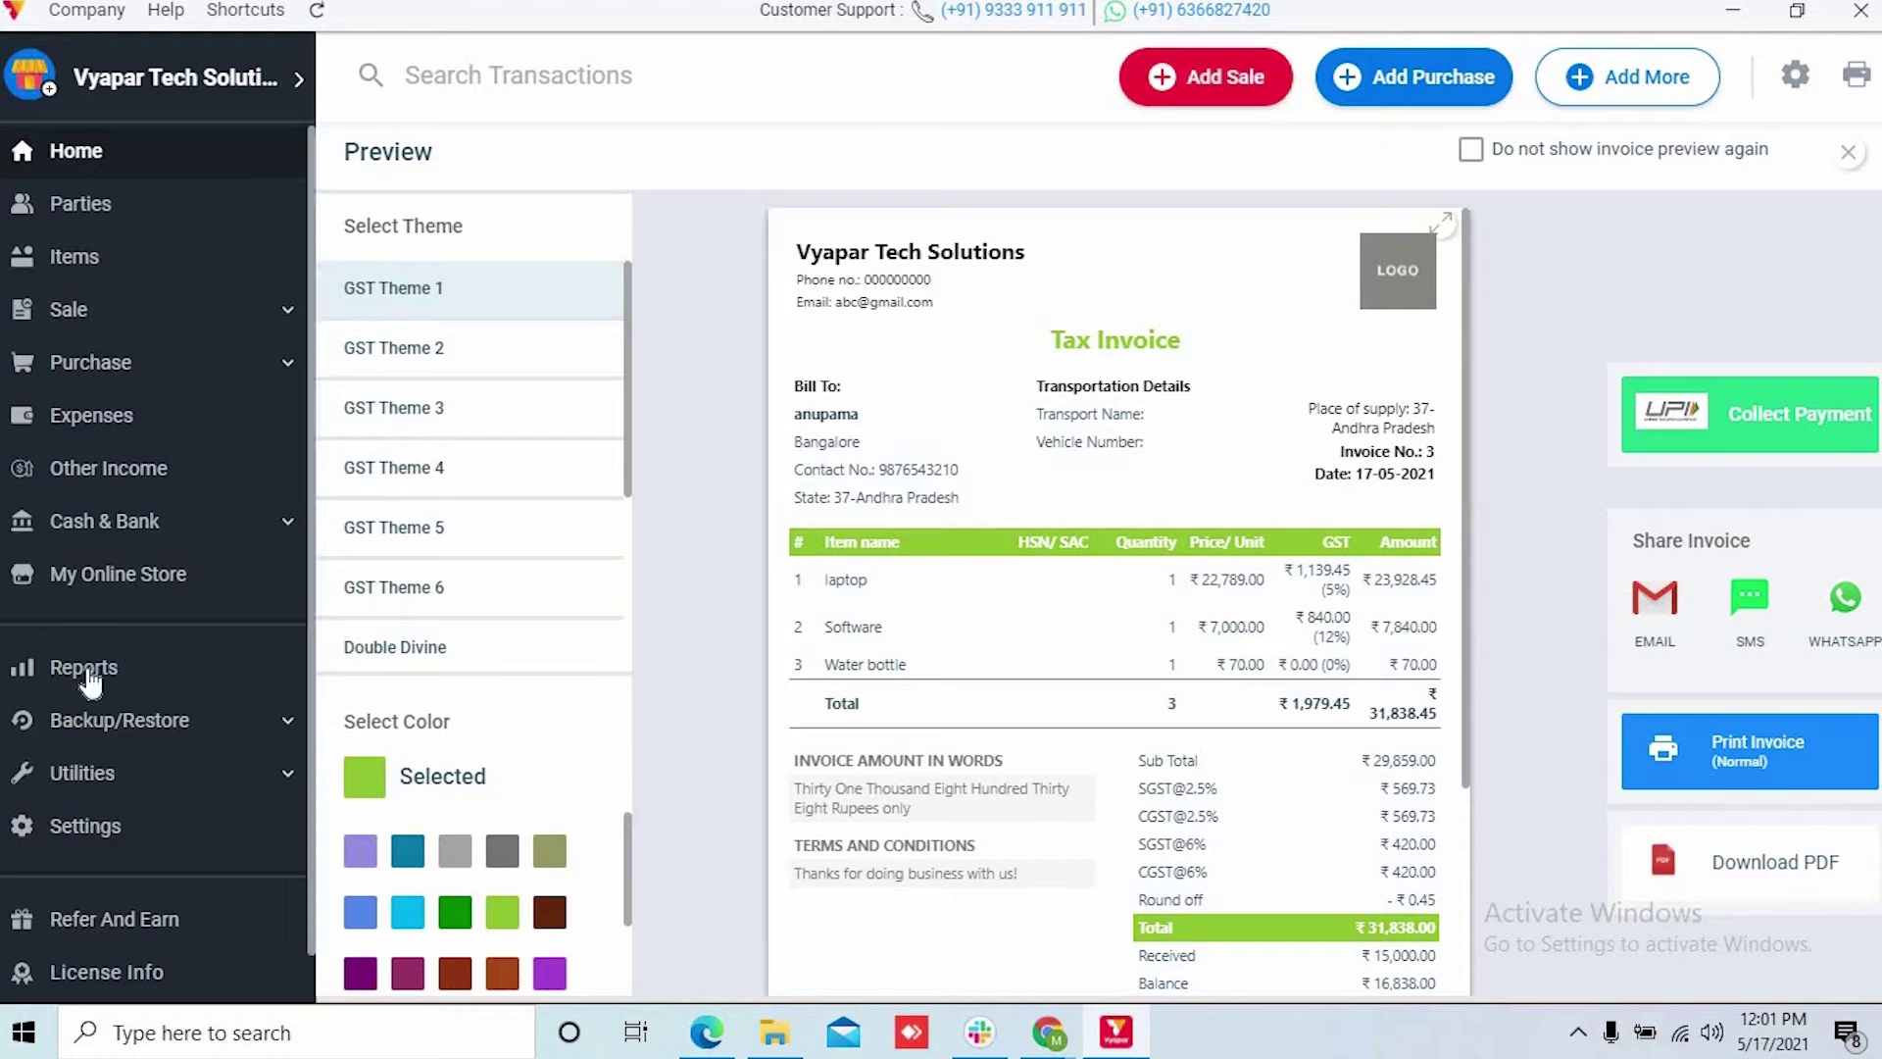
Open the Sale report and view its sales graph by week, month and year.
{"action": "left_click", "coordinate": [188, 676]}
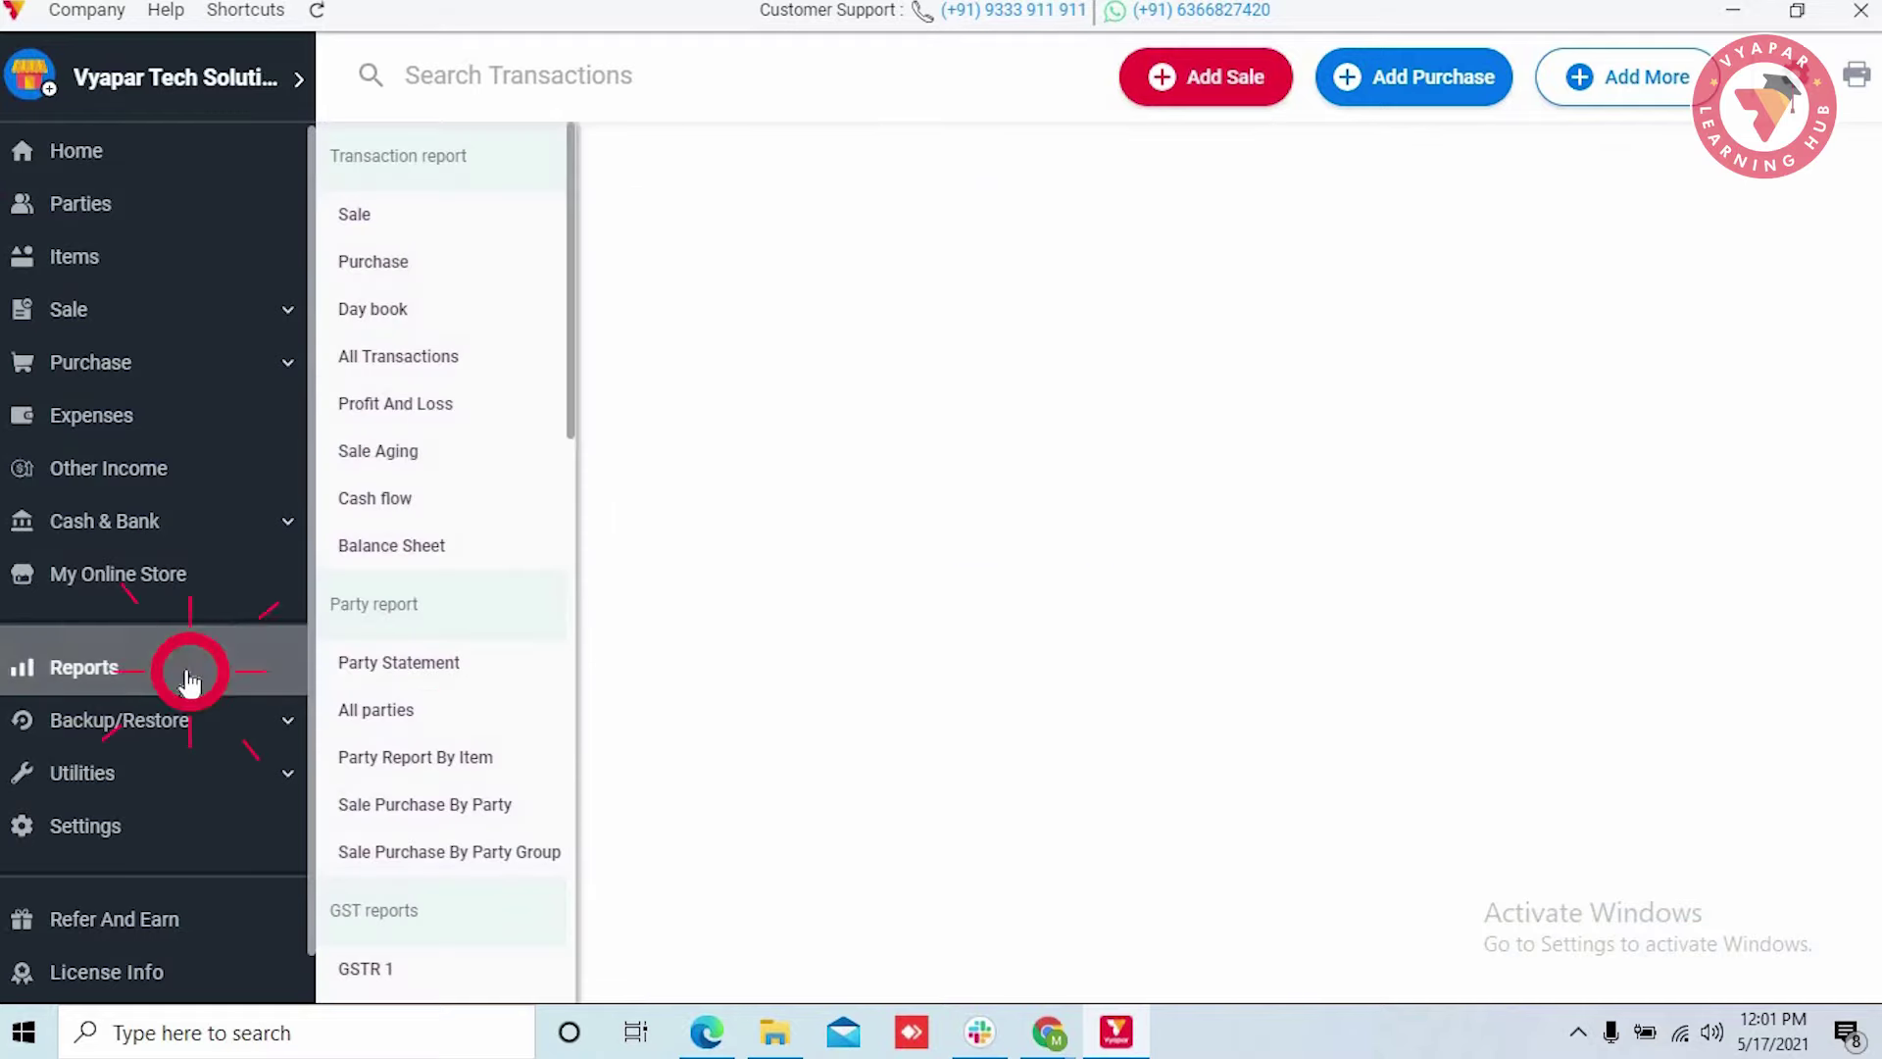
{"action": "left_click", "coordinate": [409, 224]}
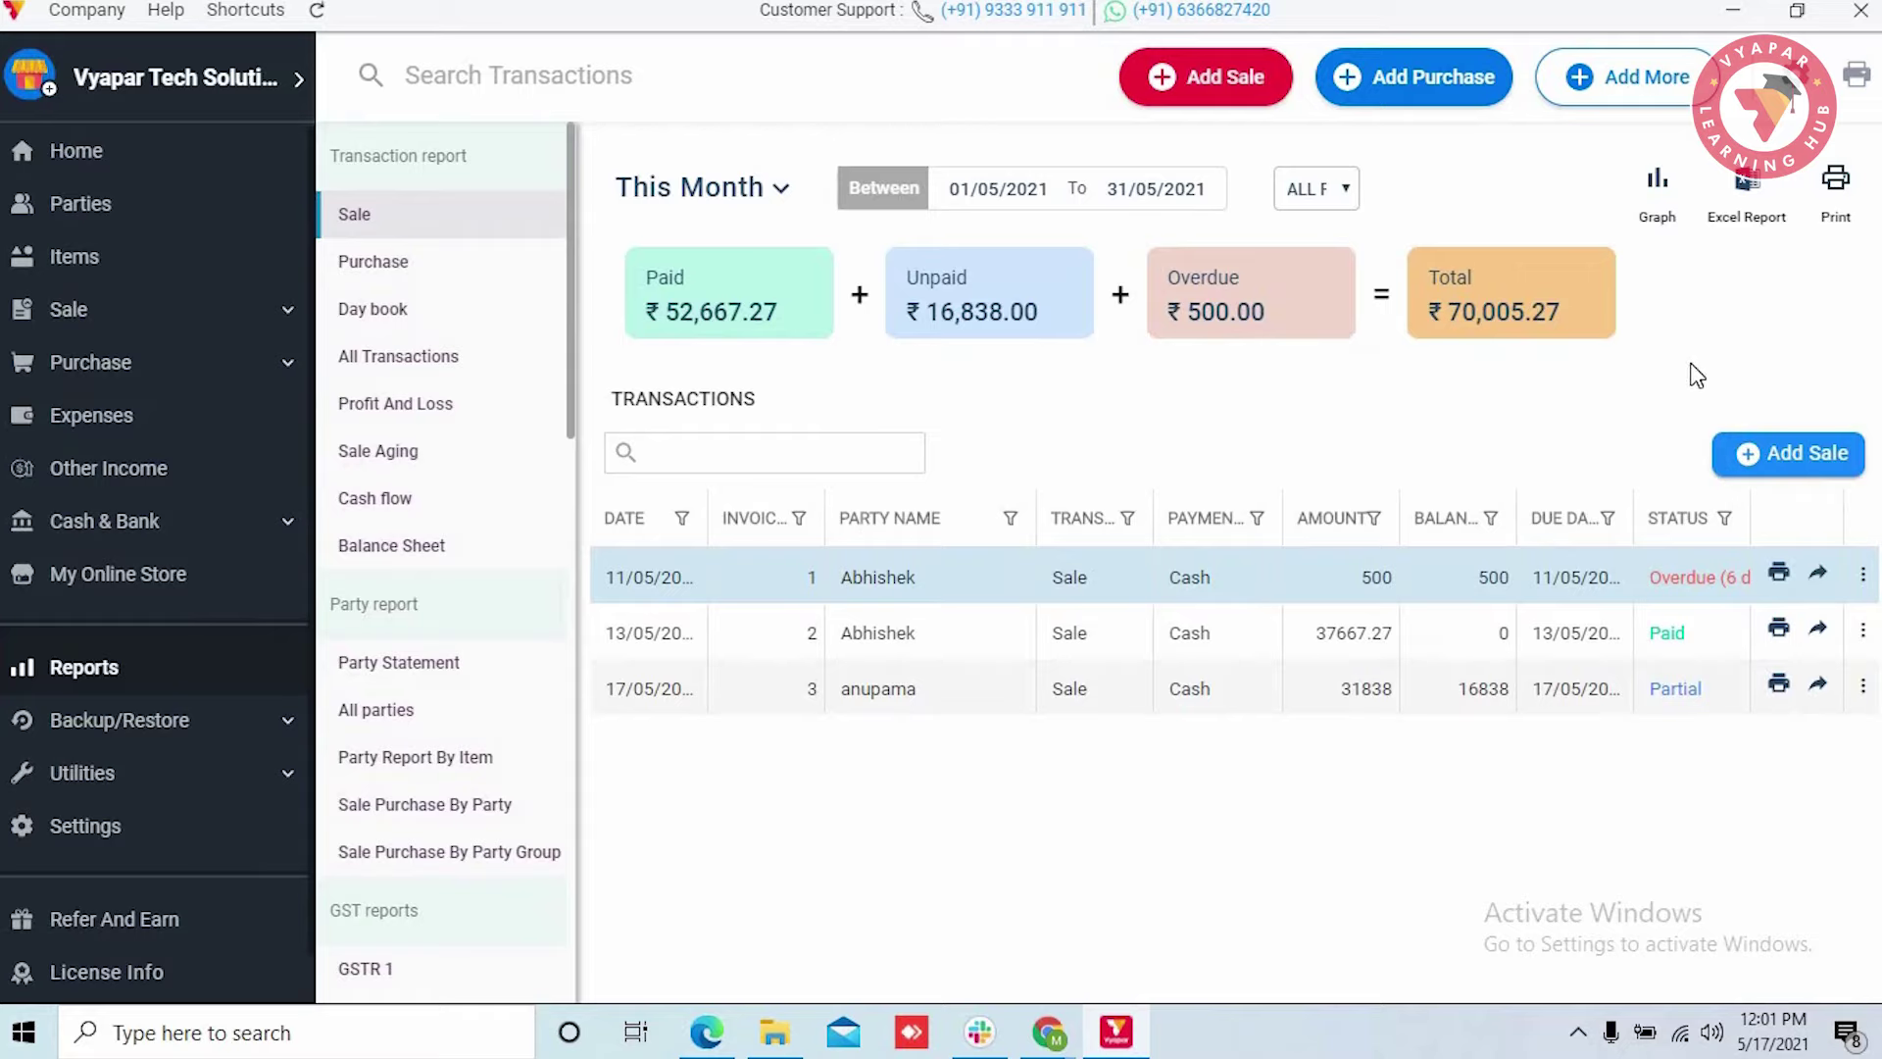
{"action": "left_click", "coordinate": [1659, 195]}
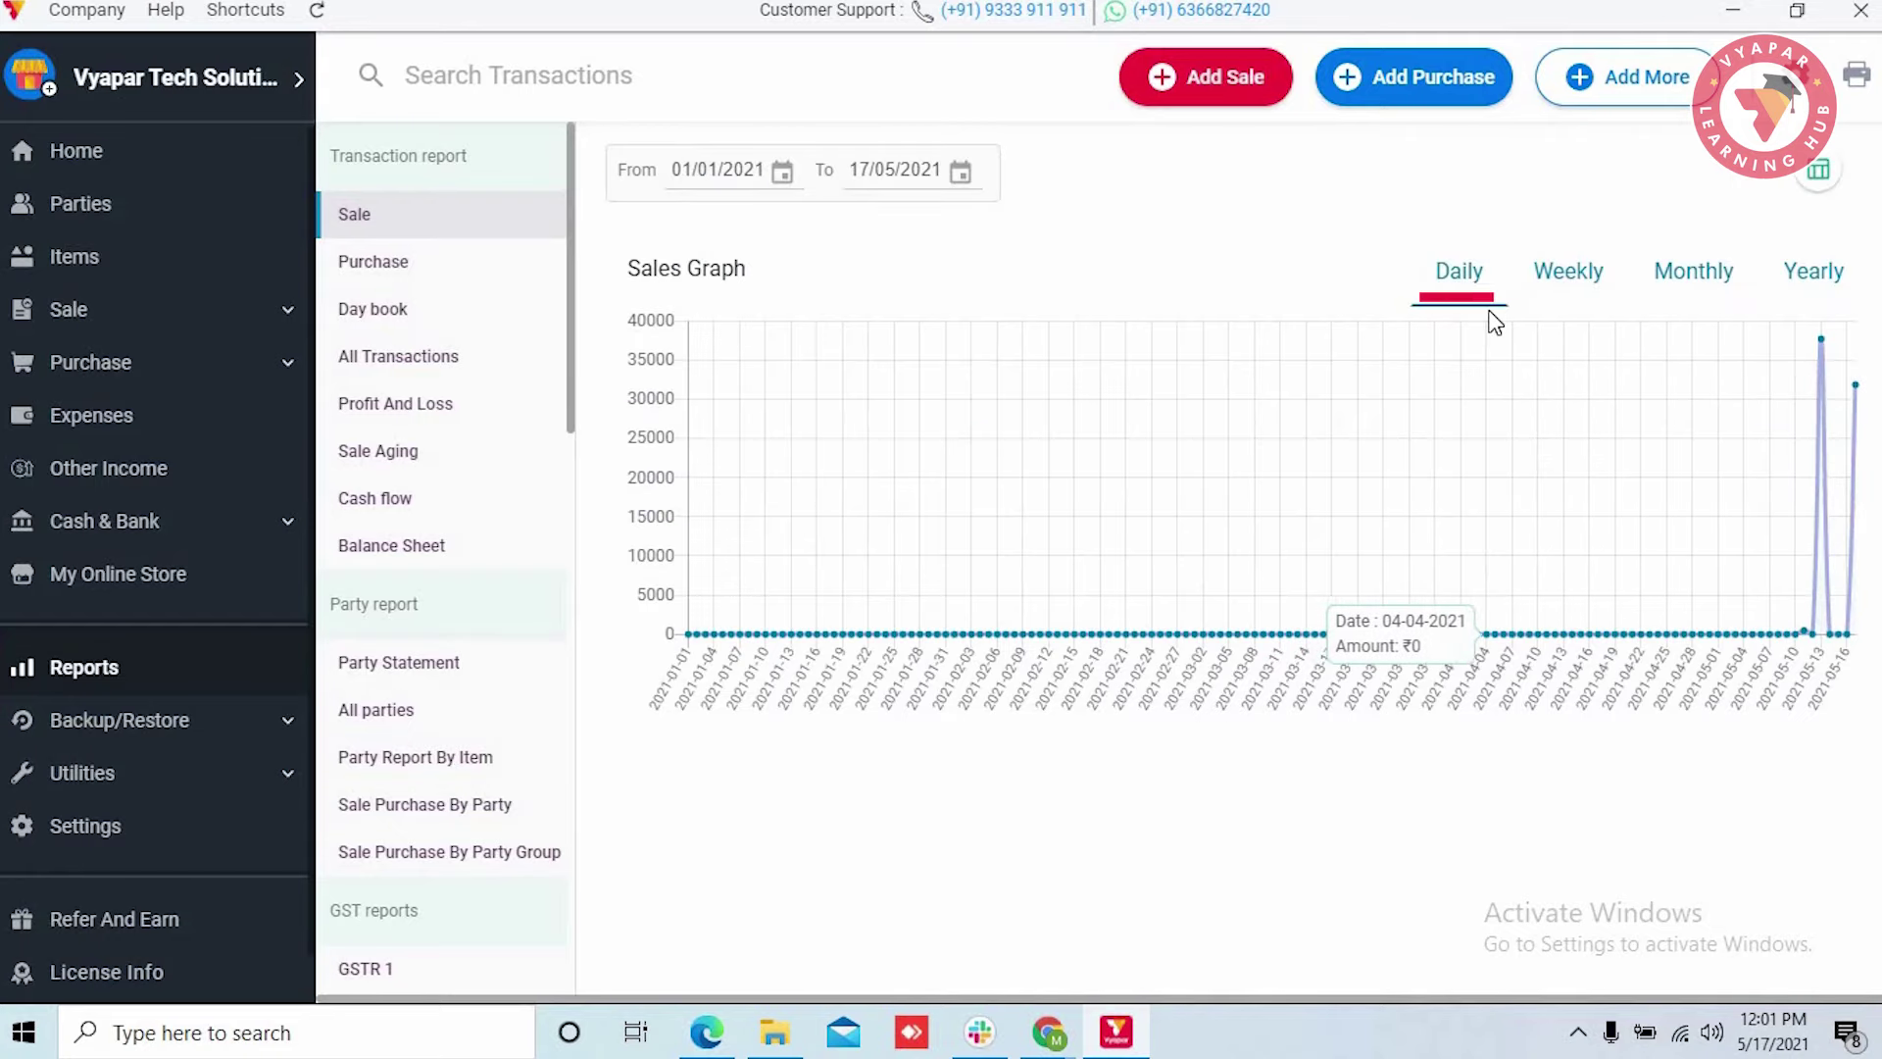
{"action": "left_click", "coordinate": [1662, 292]}
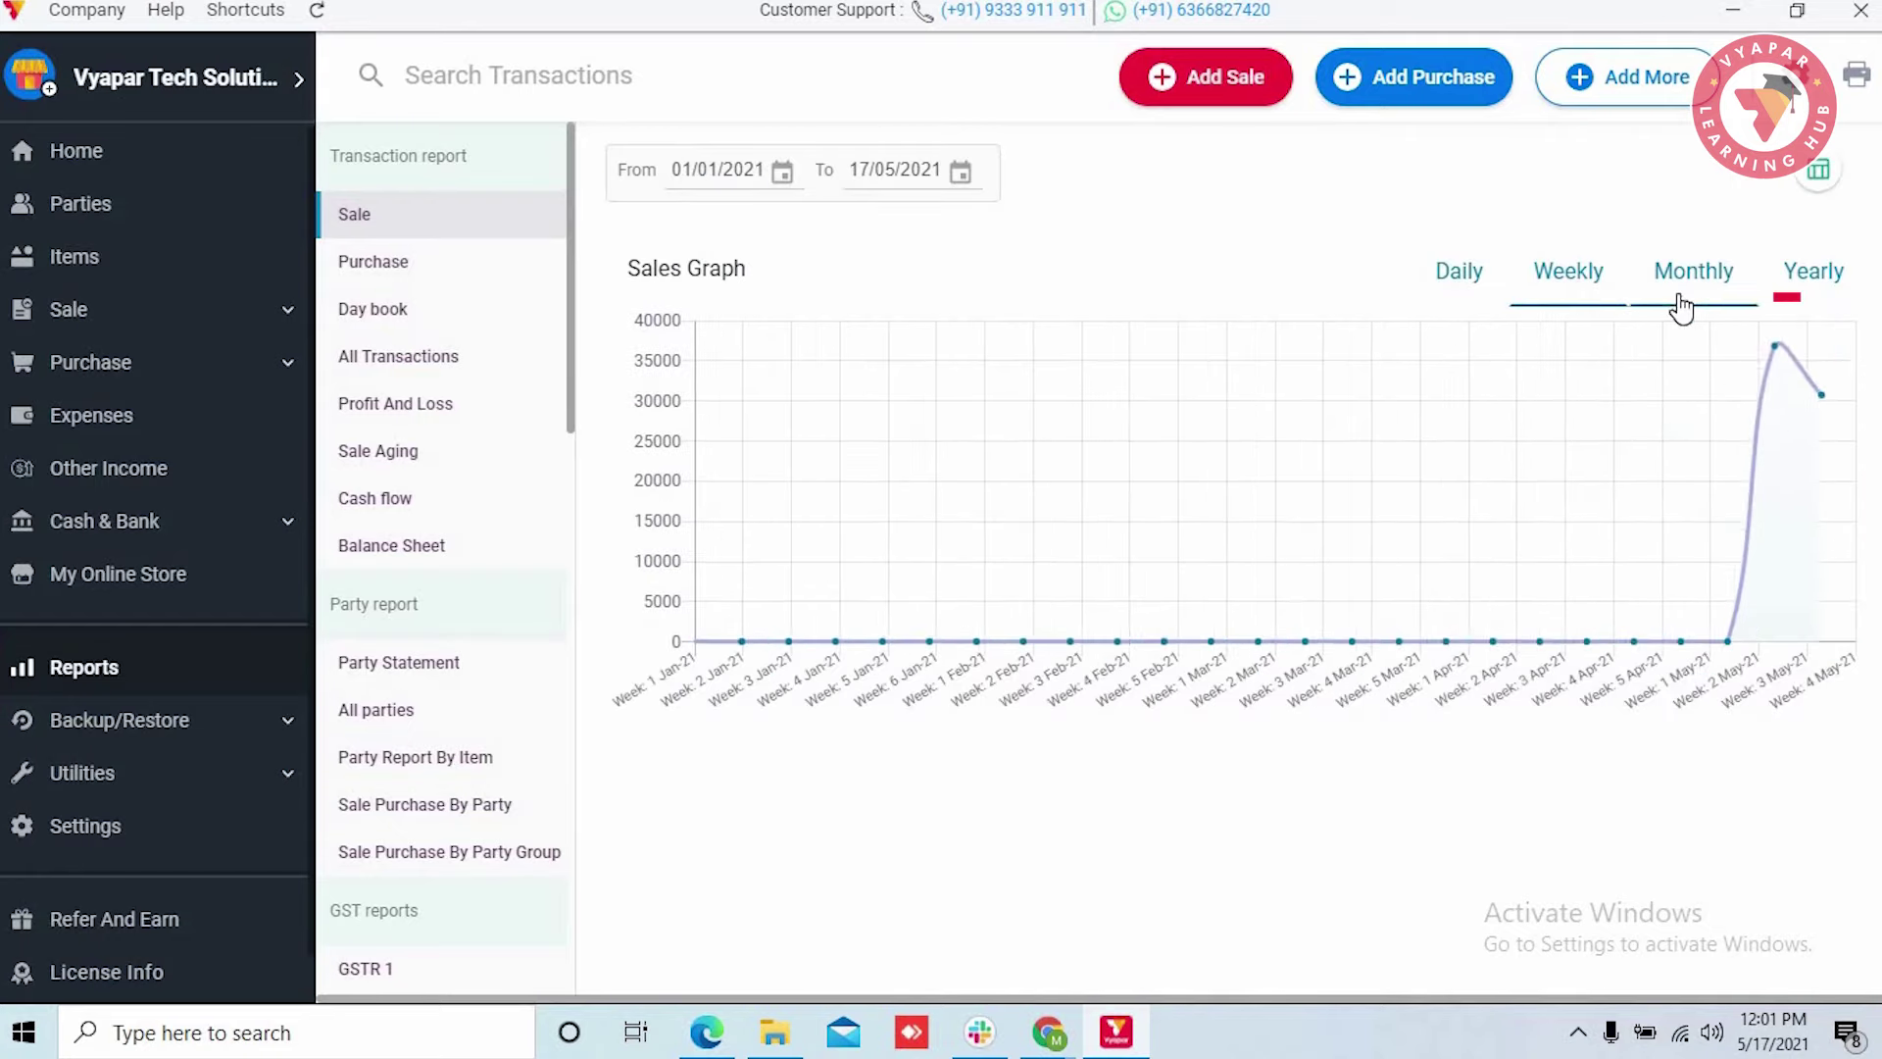
{"action": "left_click", "coordinate": [1817, 296]}
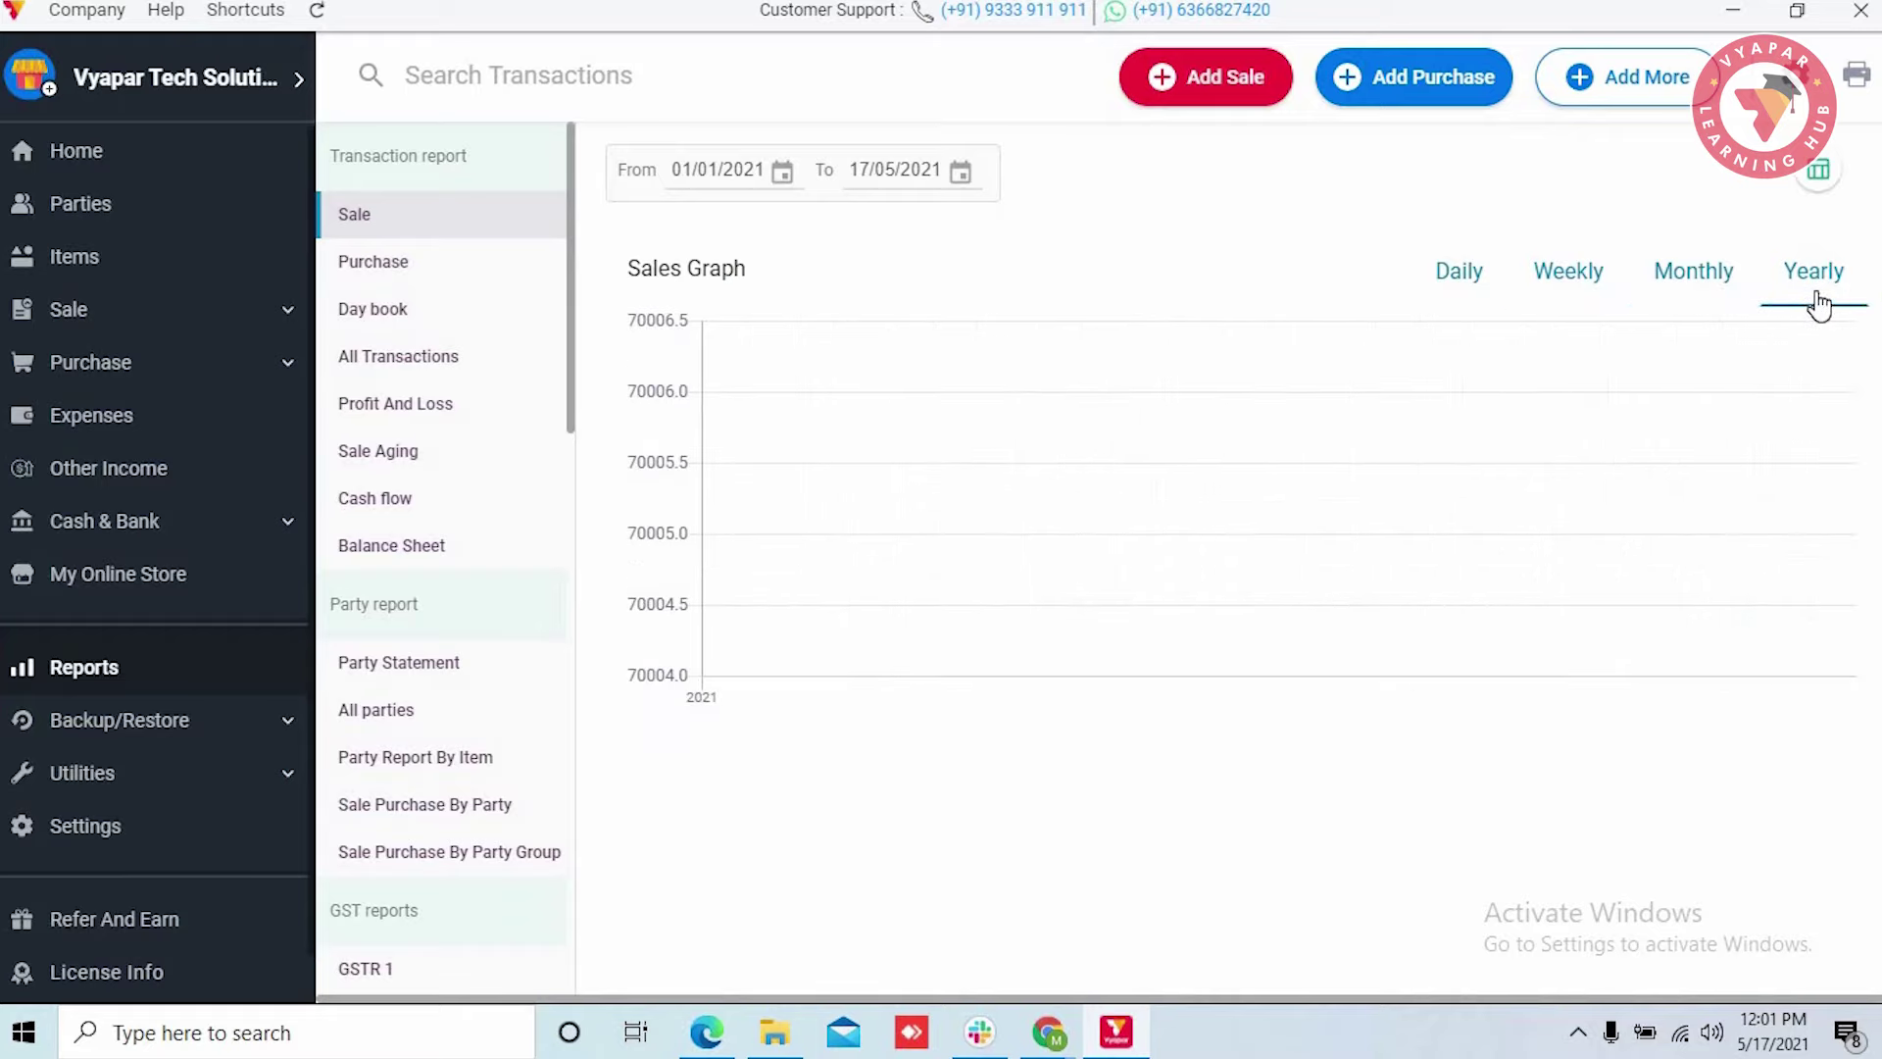
Show the list of additional sale, purchase and other transaction types that can be added.
{"action": "left_click", "coordinate": [1660, 105]}
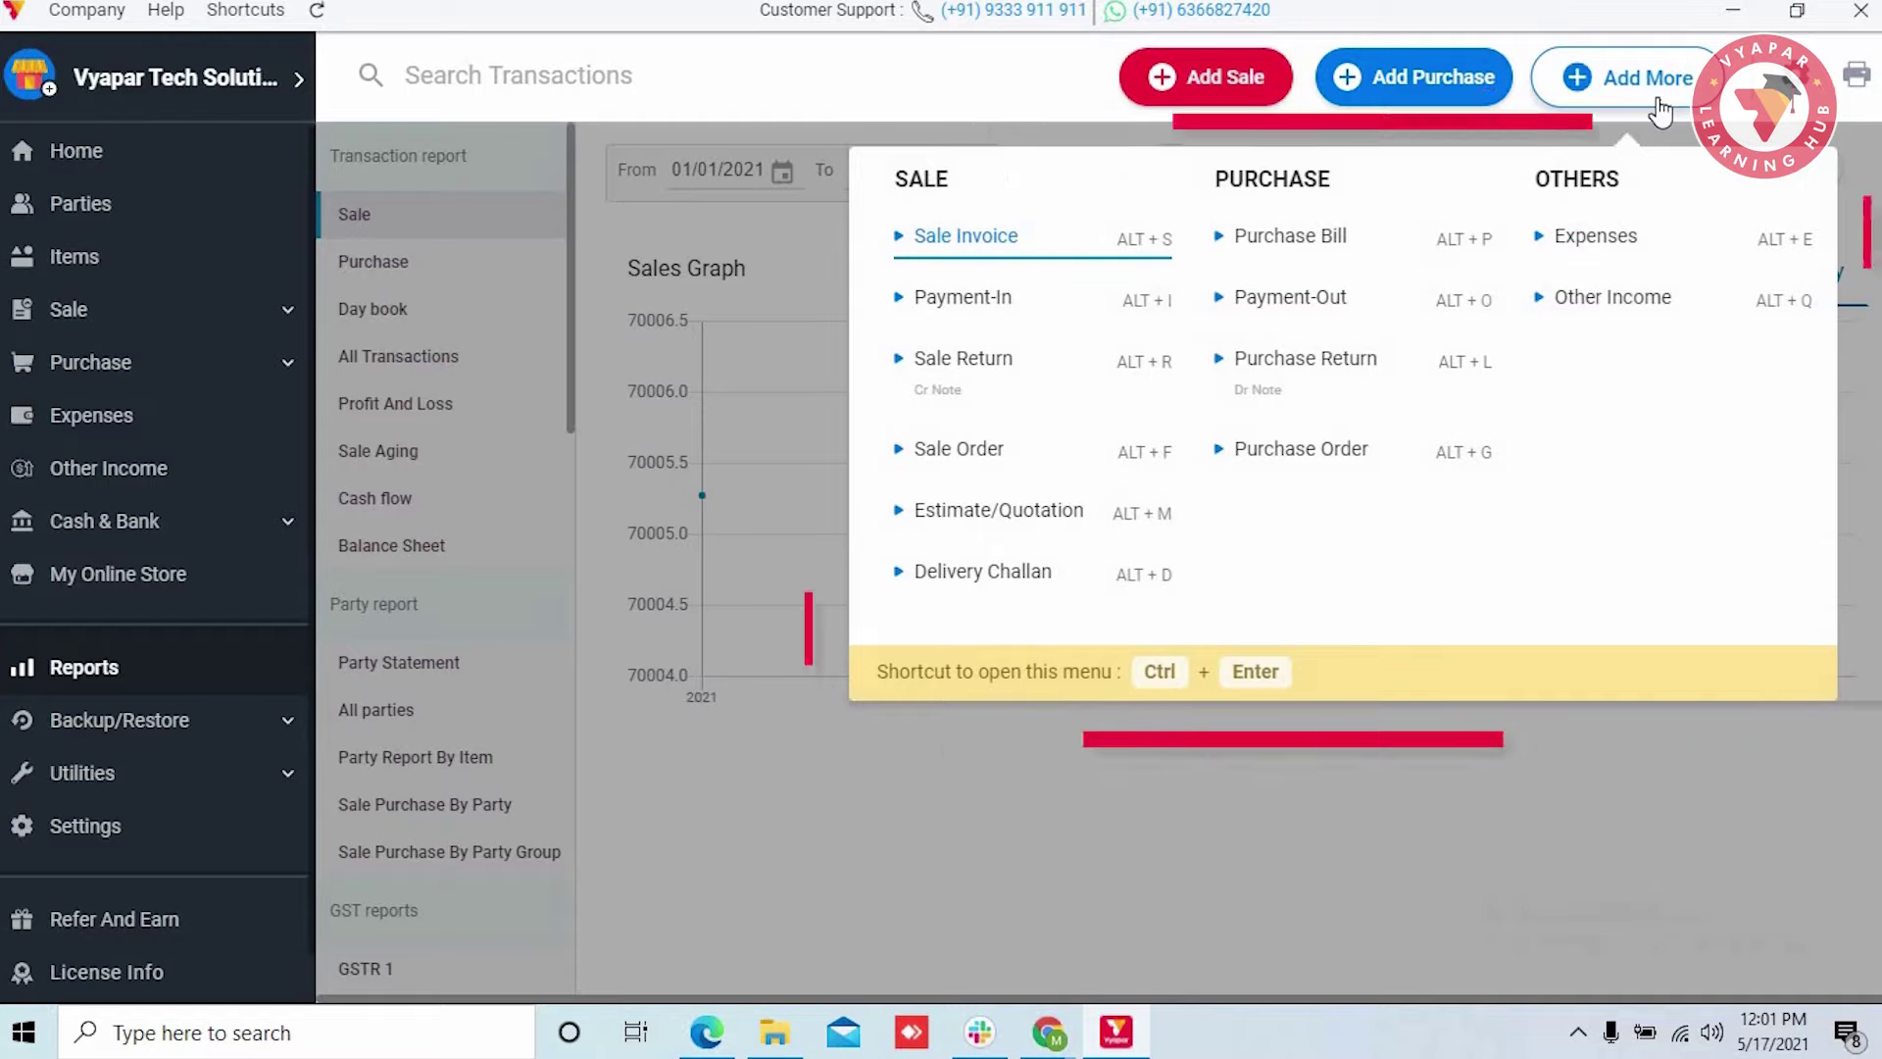